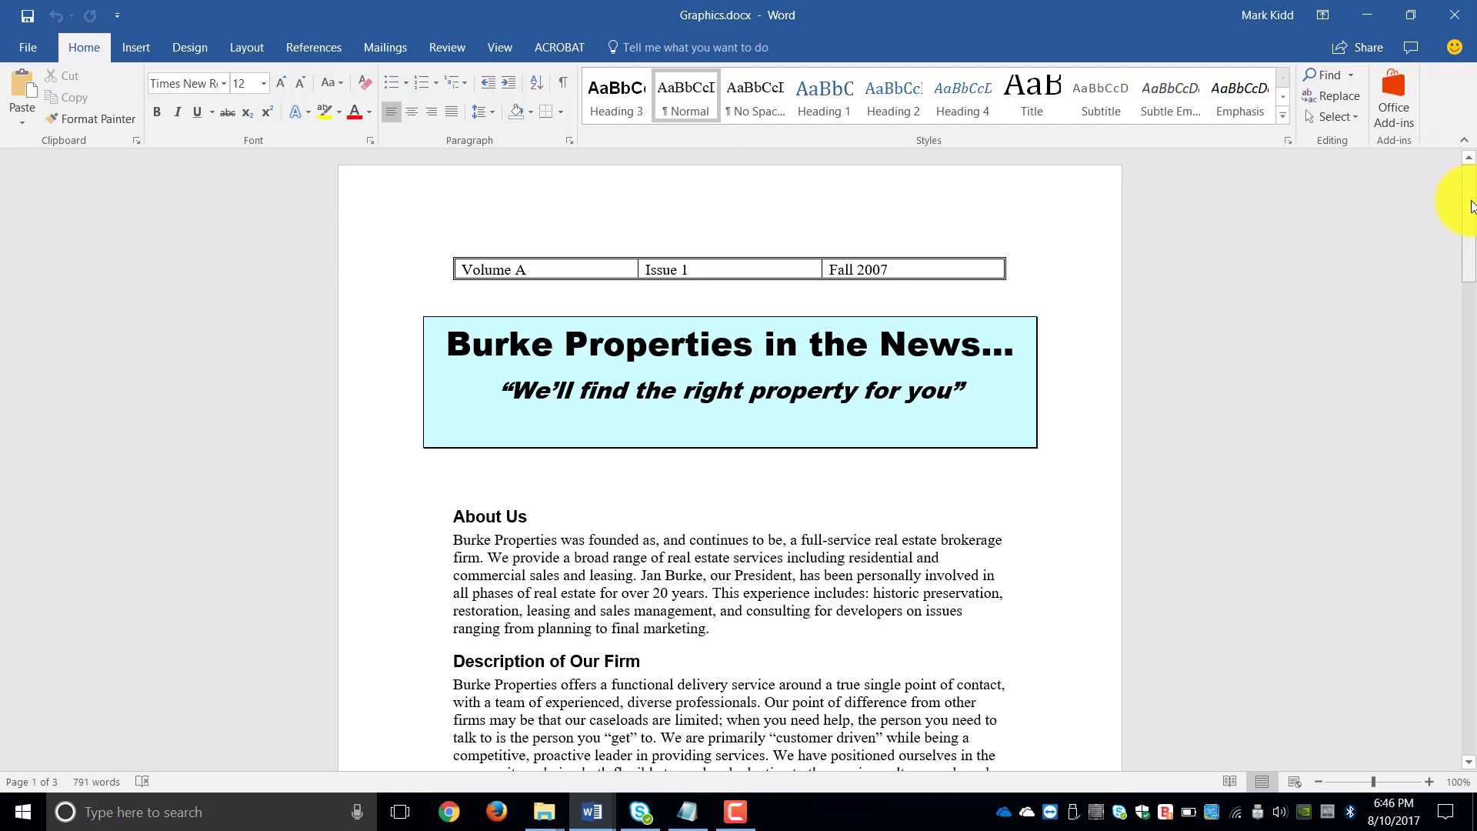
- Go to the end of the document and look over the Locations to Serve You table
left_click_drag(1472, 206, 1473, 675)
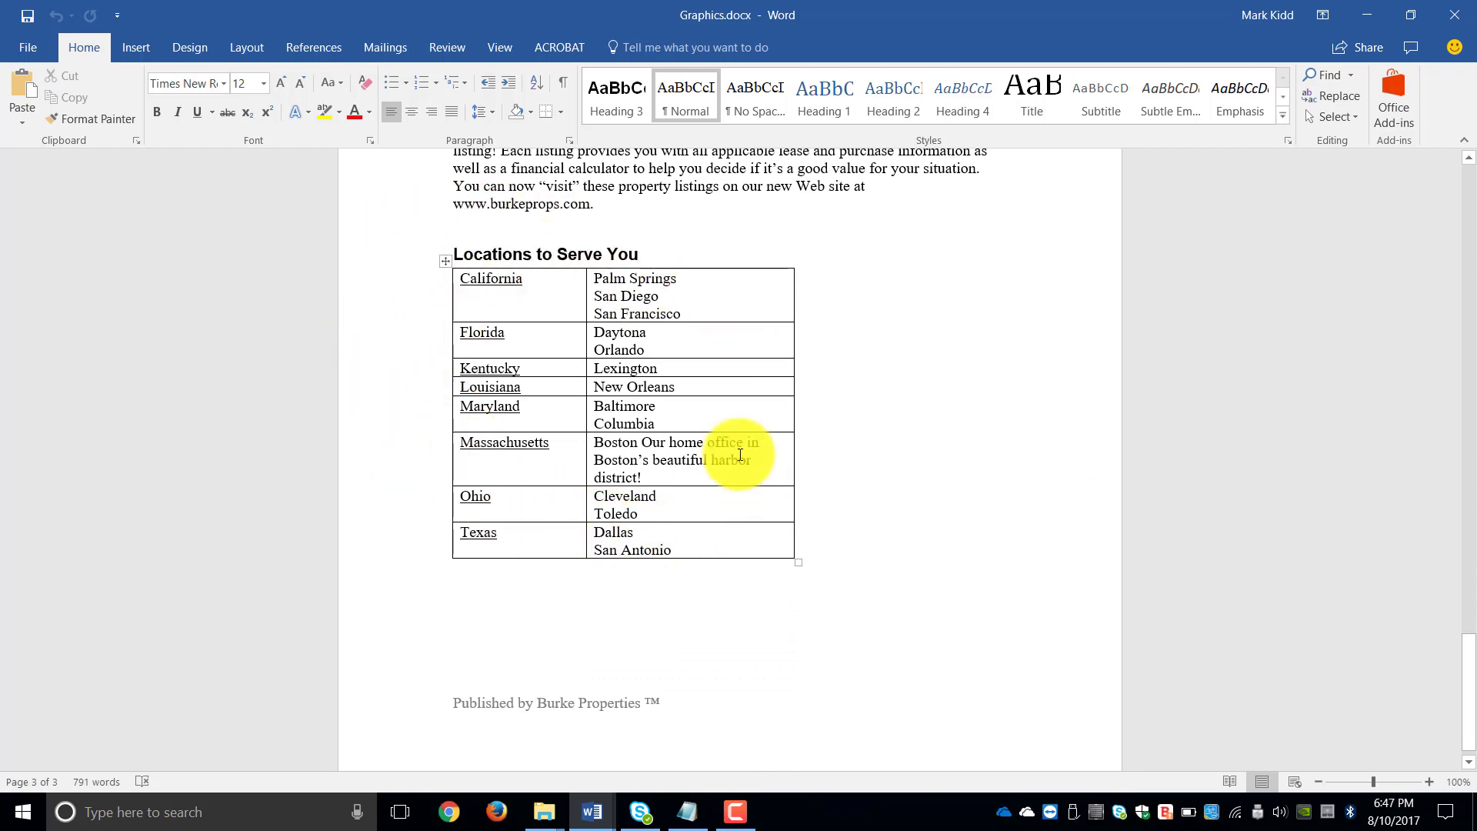
left_click(445, 260)
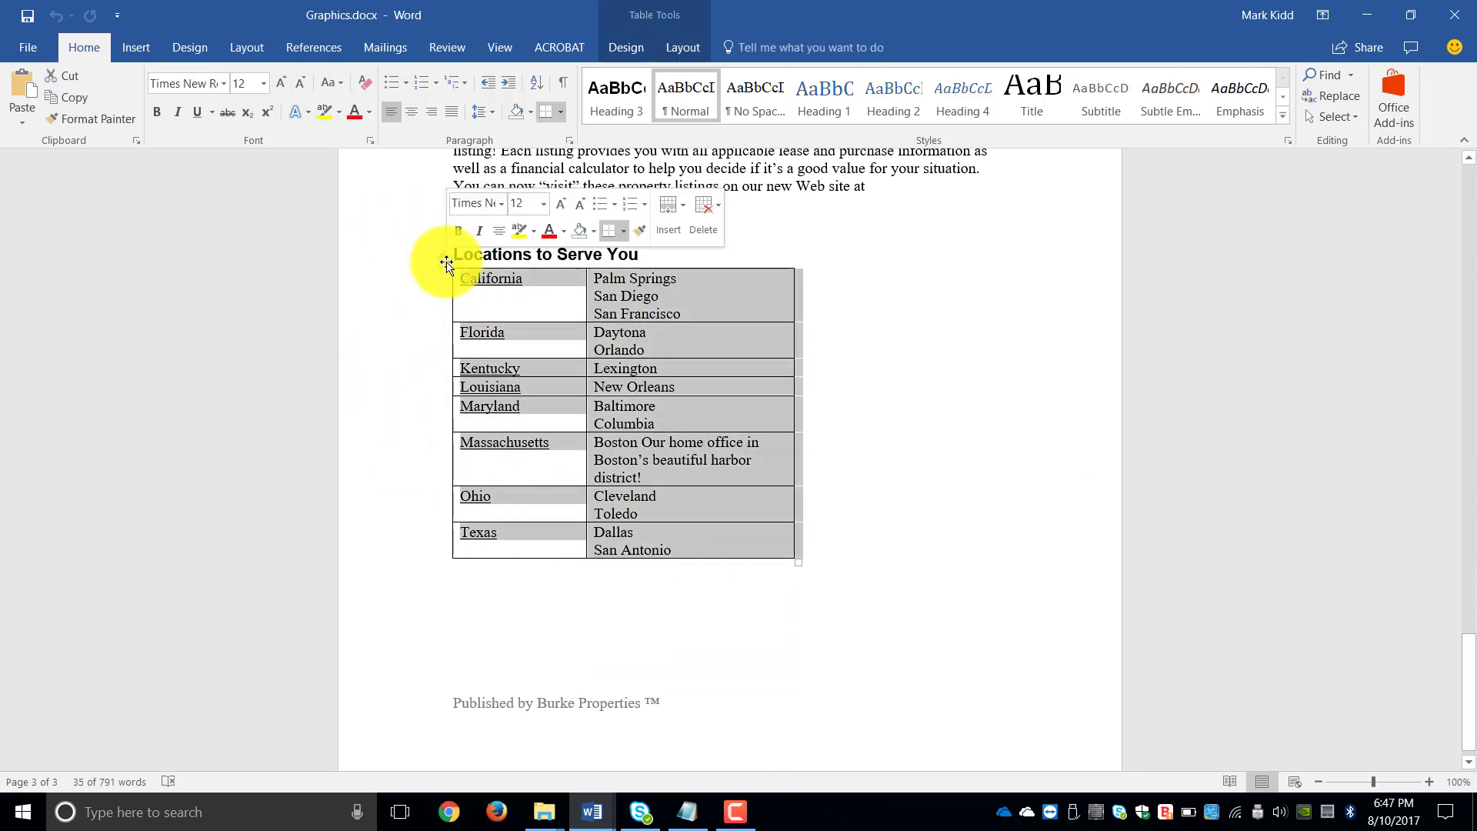
left_click(532, 256)
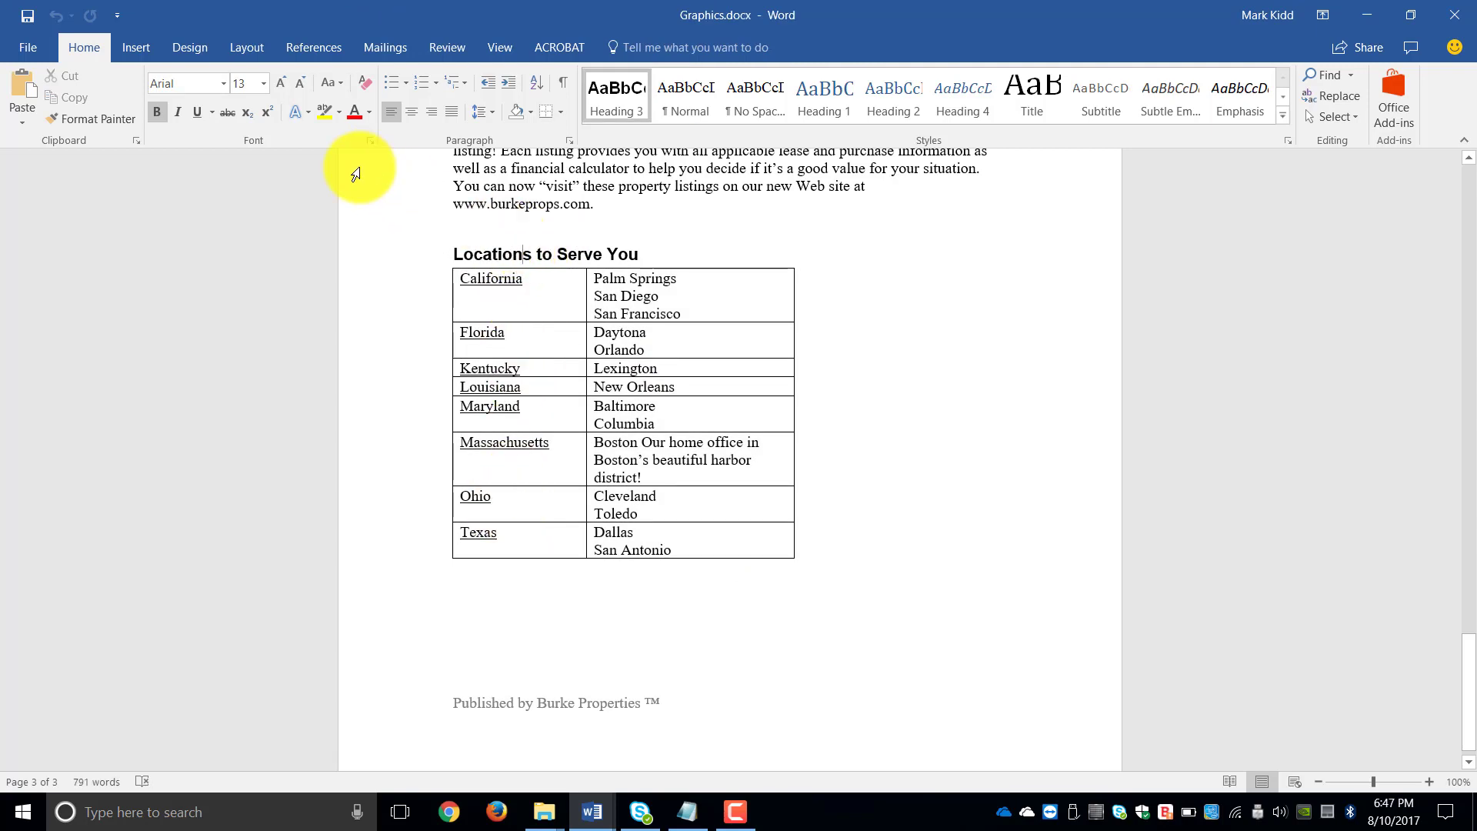
- Add a blank line above the Locations to Serve You heading
left_click(143, 48)
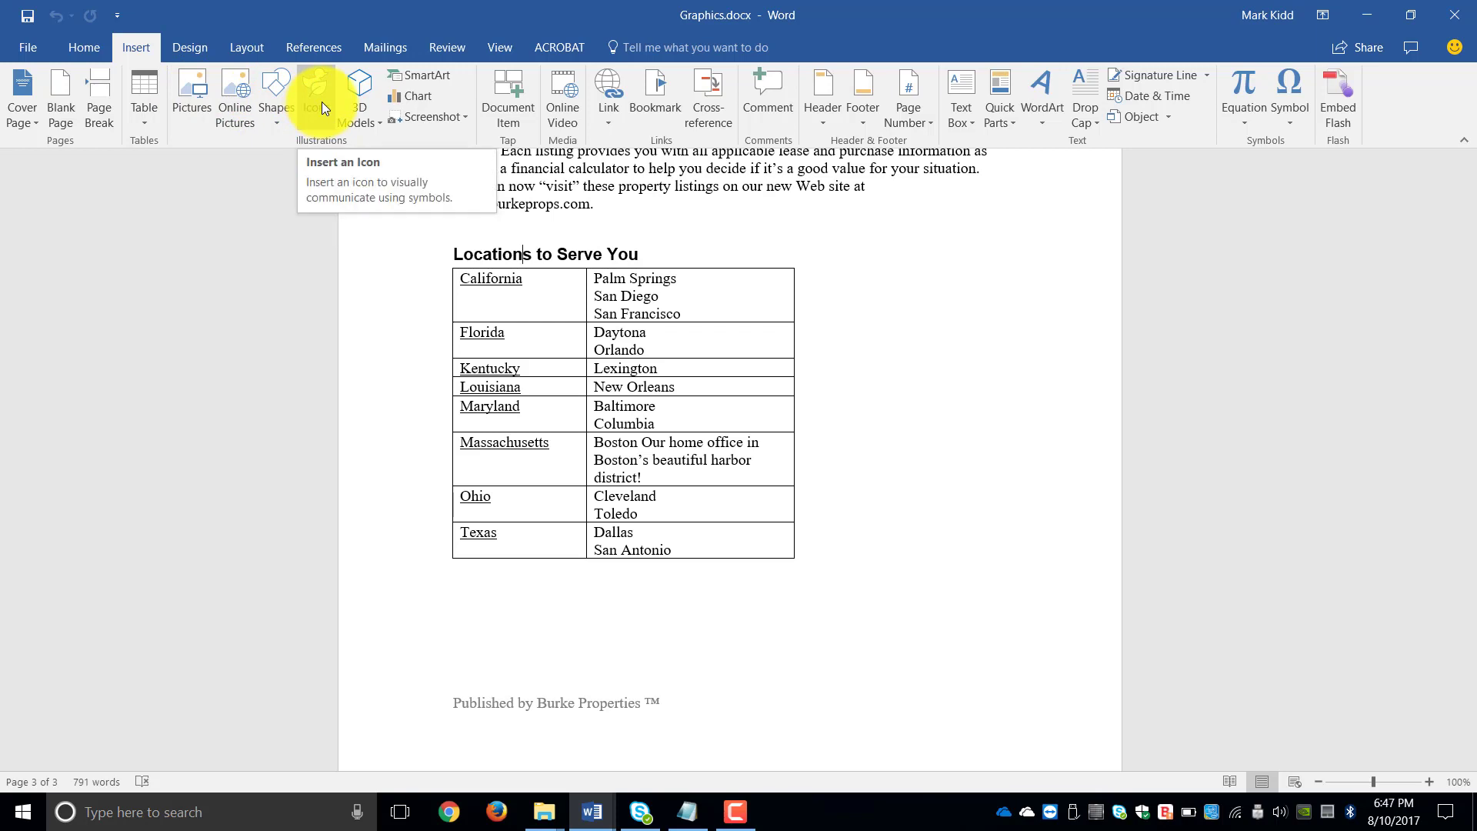
left_click(362, 122)
left_click(362, 122)
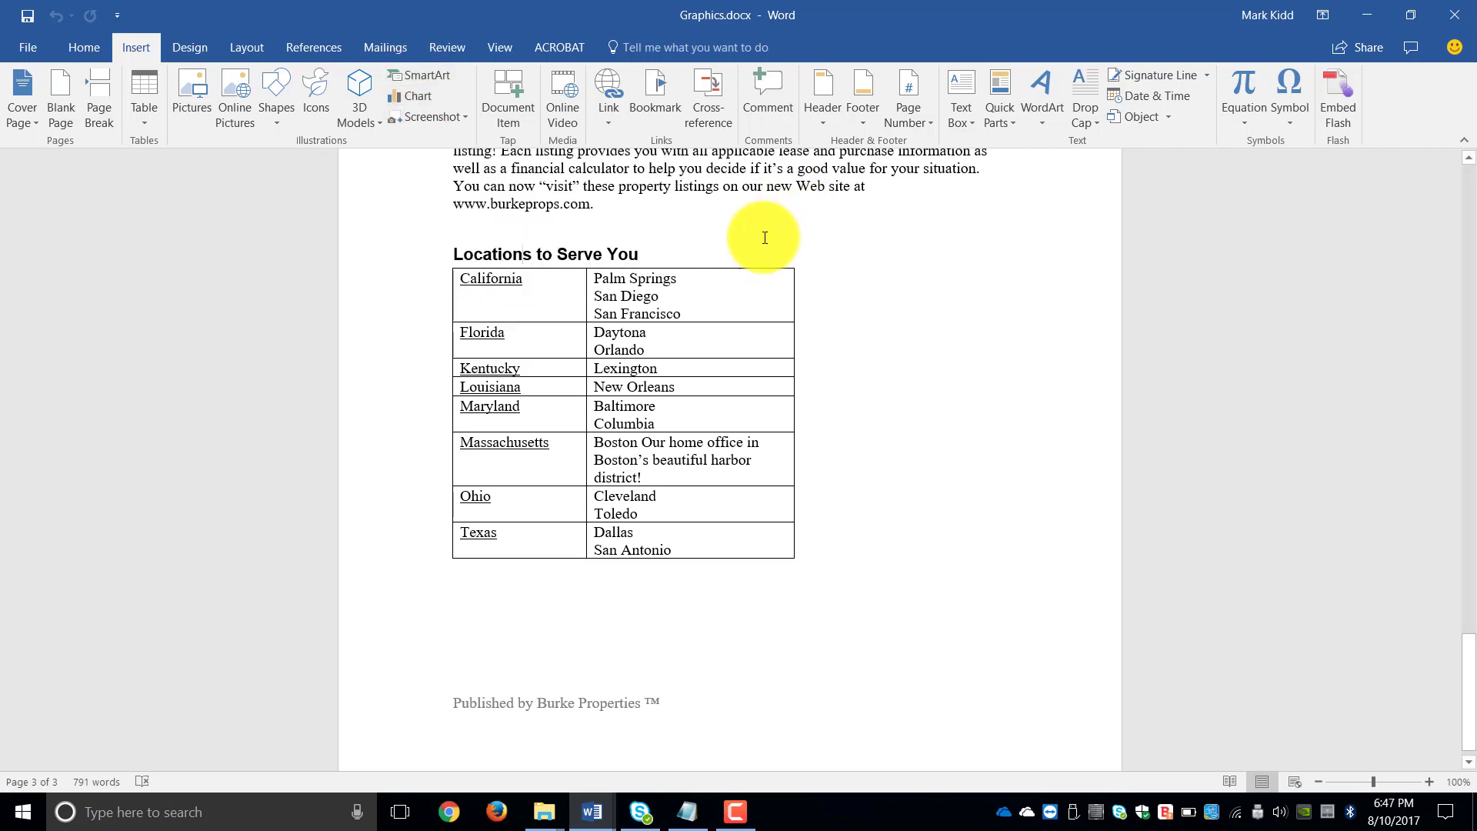
left_click(458, 224)
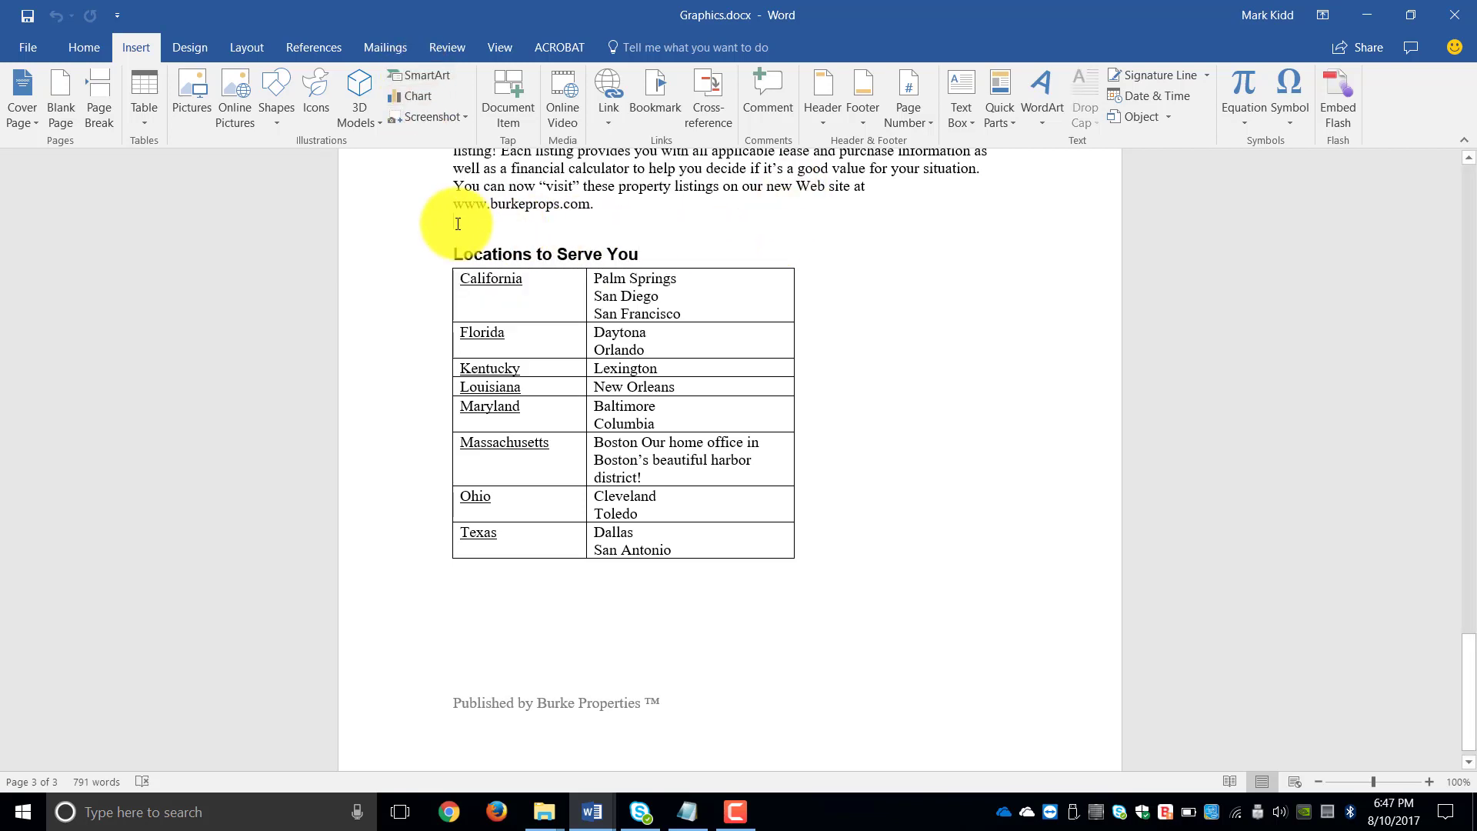
key("Return")
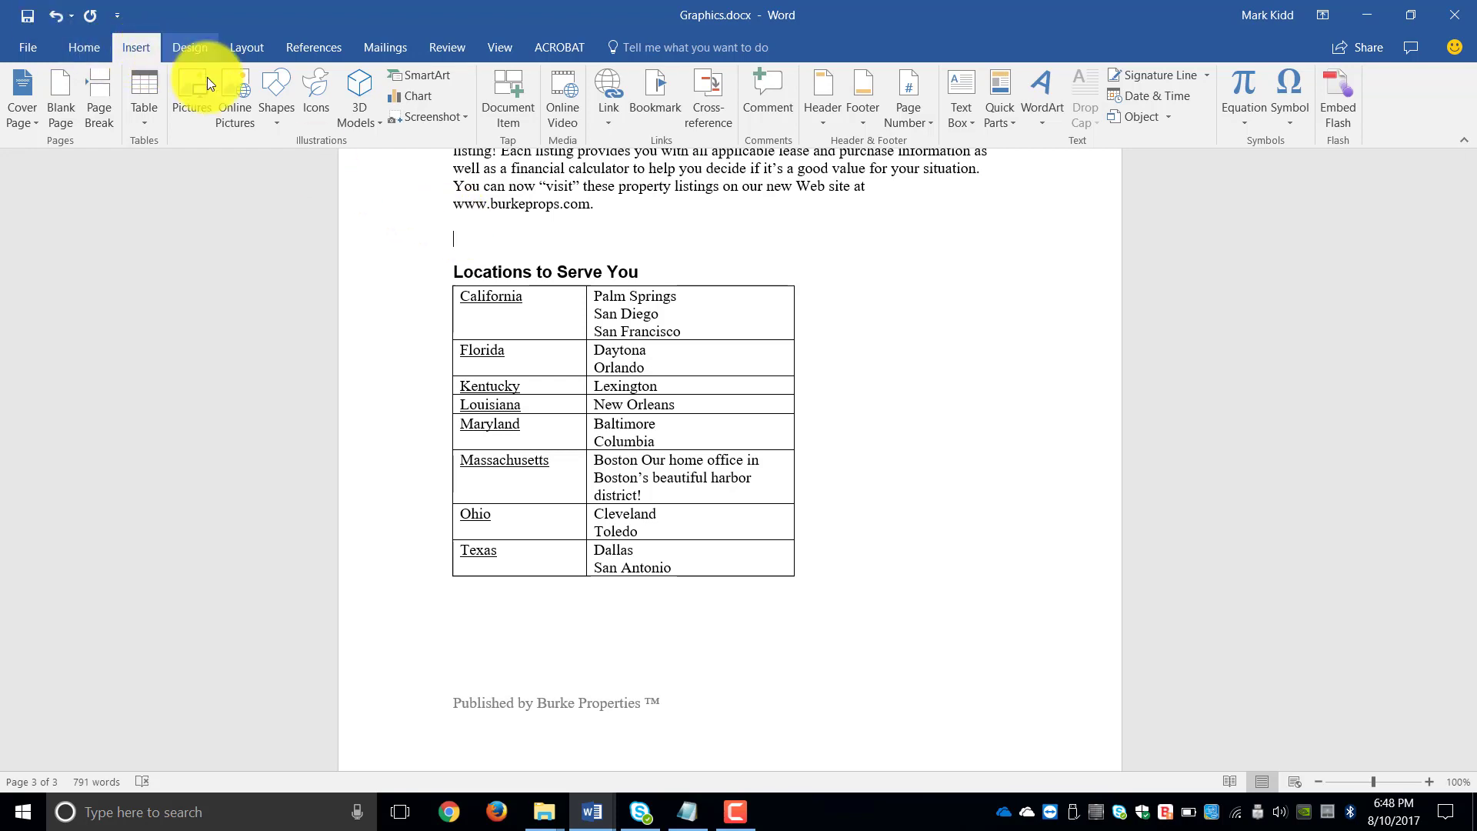
- Examine the SmartArt layouts in the List, Process and Cycle categories, previewing Picture Caption List, Continuous Block Process and Basic Cycle
left_click(435, 78)
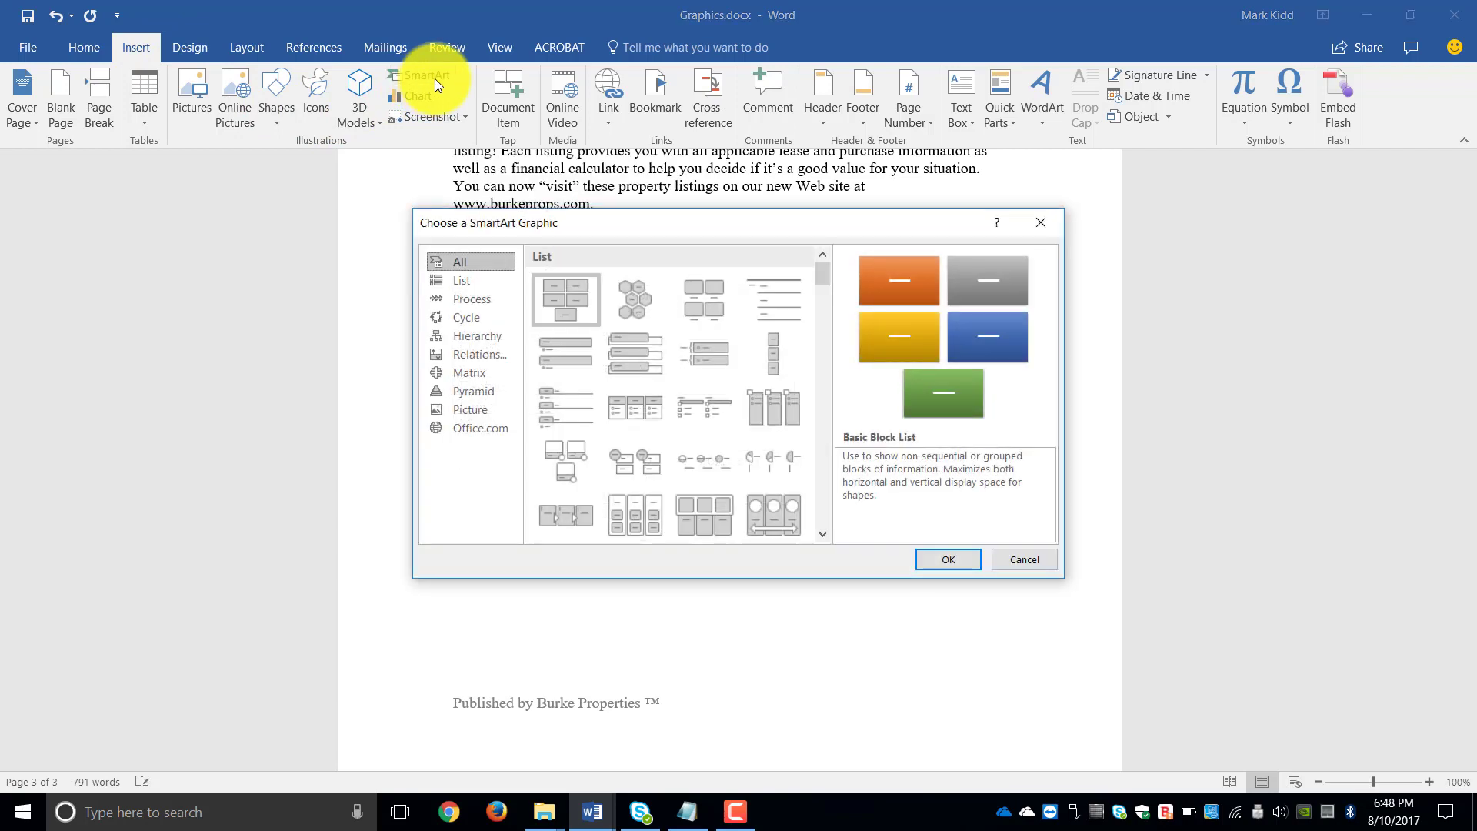
left_click_drag(629, 214, 607, 175)
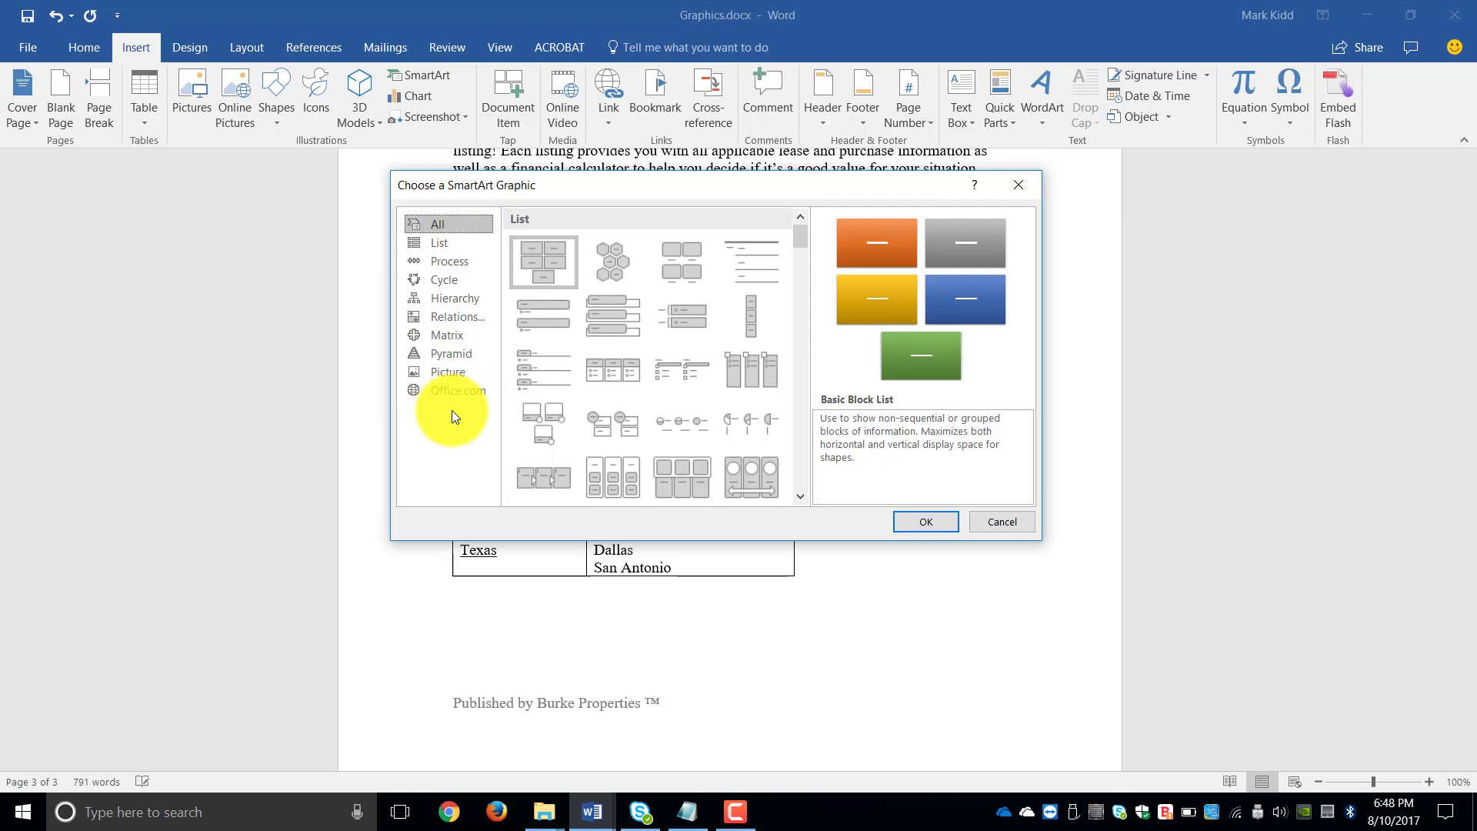
left_click(451, 243)
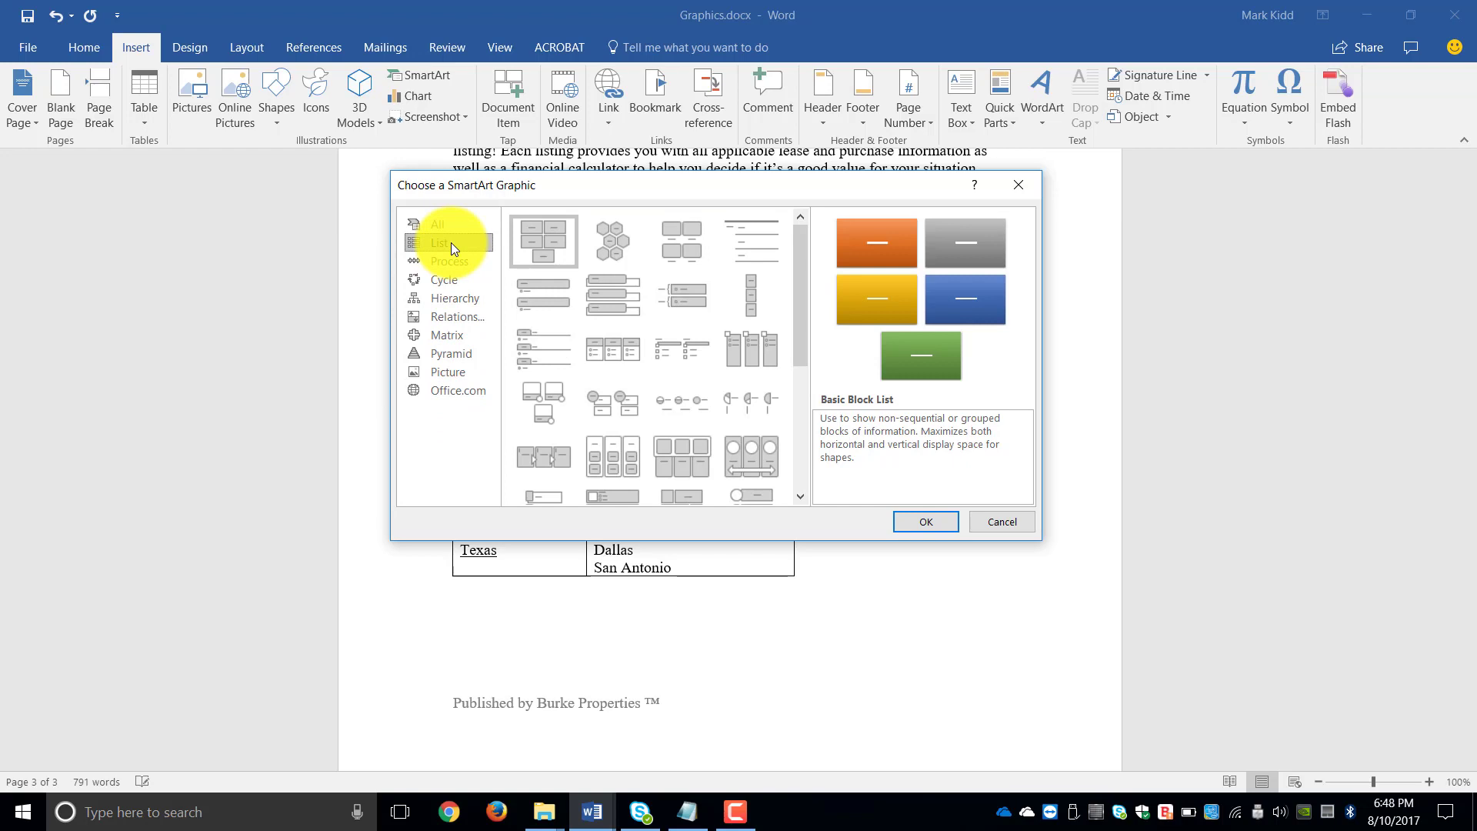
left_click(627, 247)
left_click(663, 252)
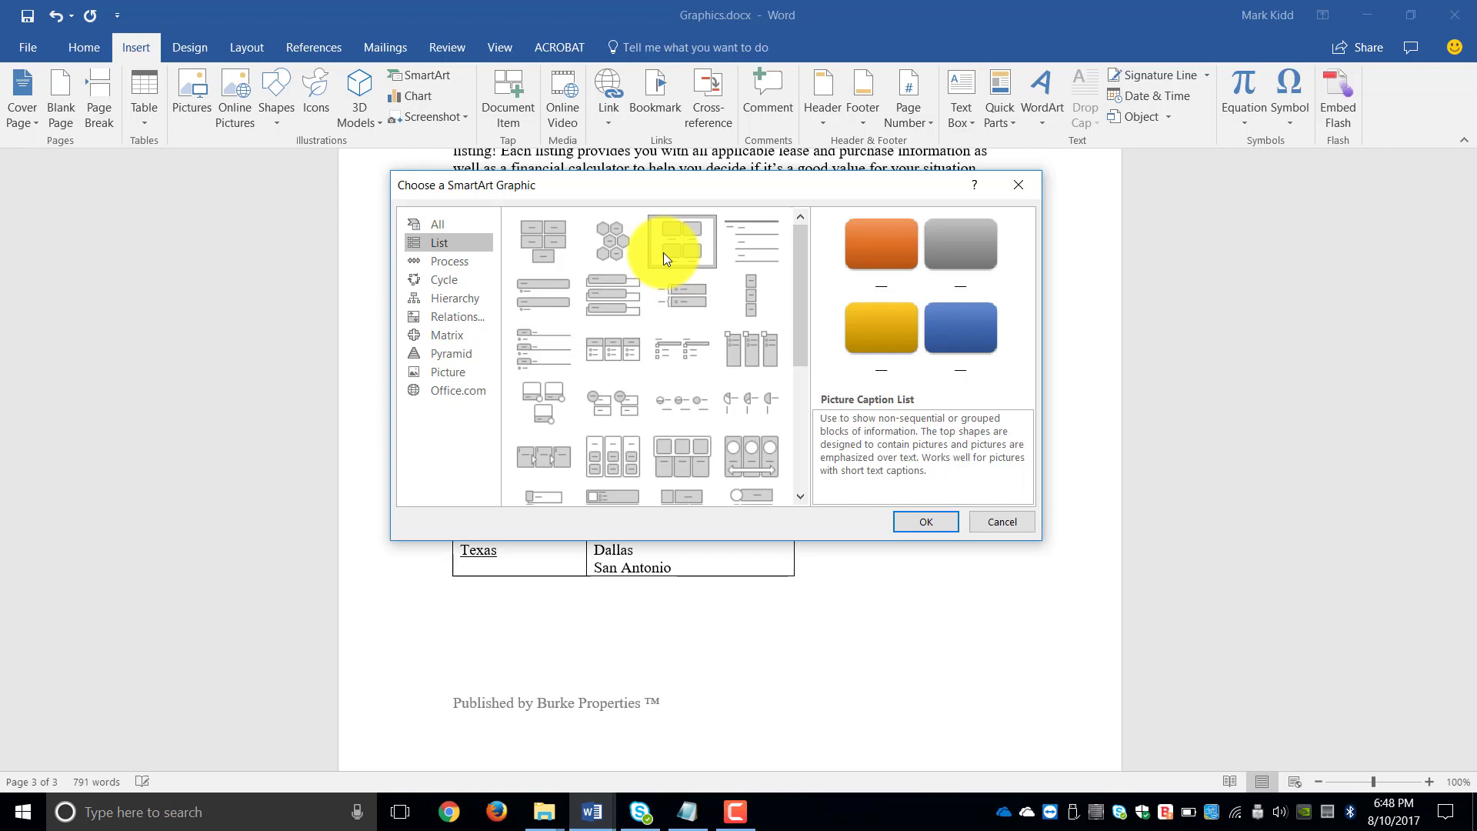
left_click(443, 266)
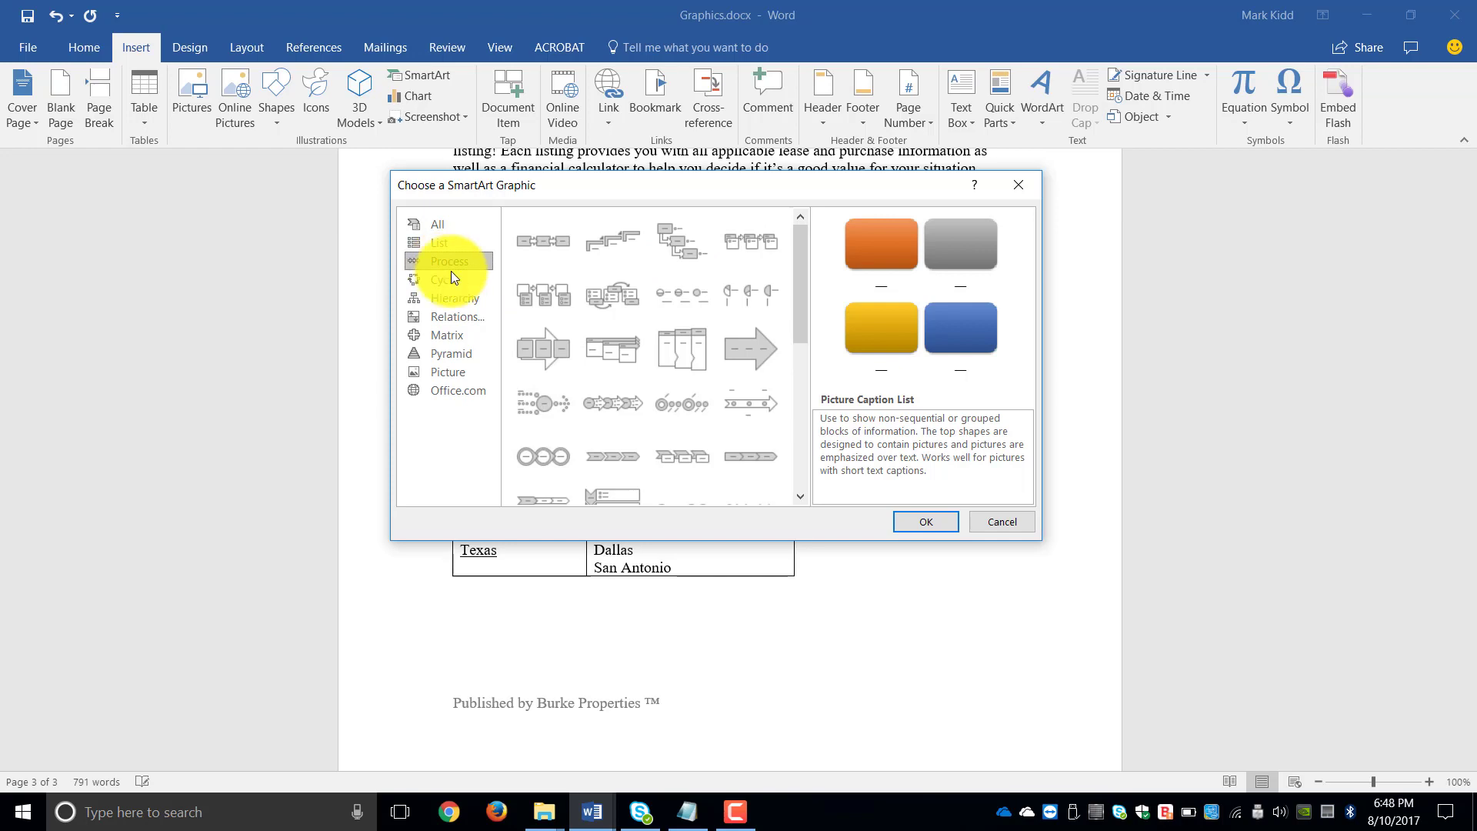
left_click(544, 343)
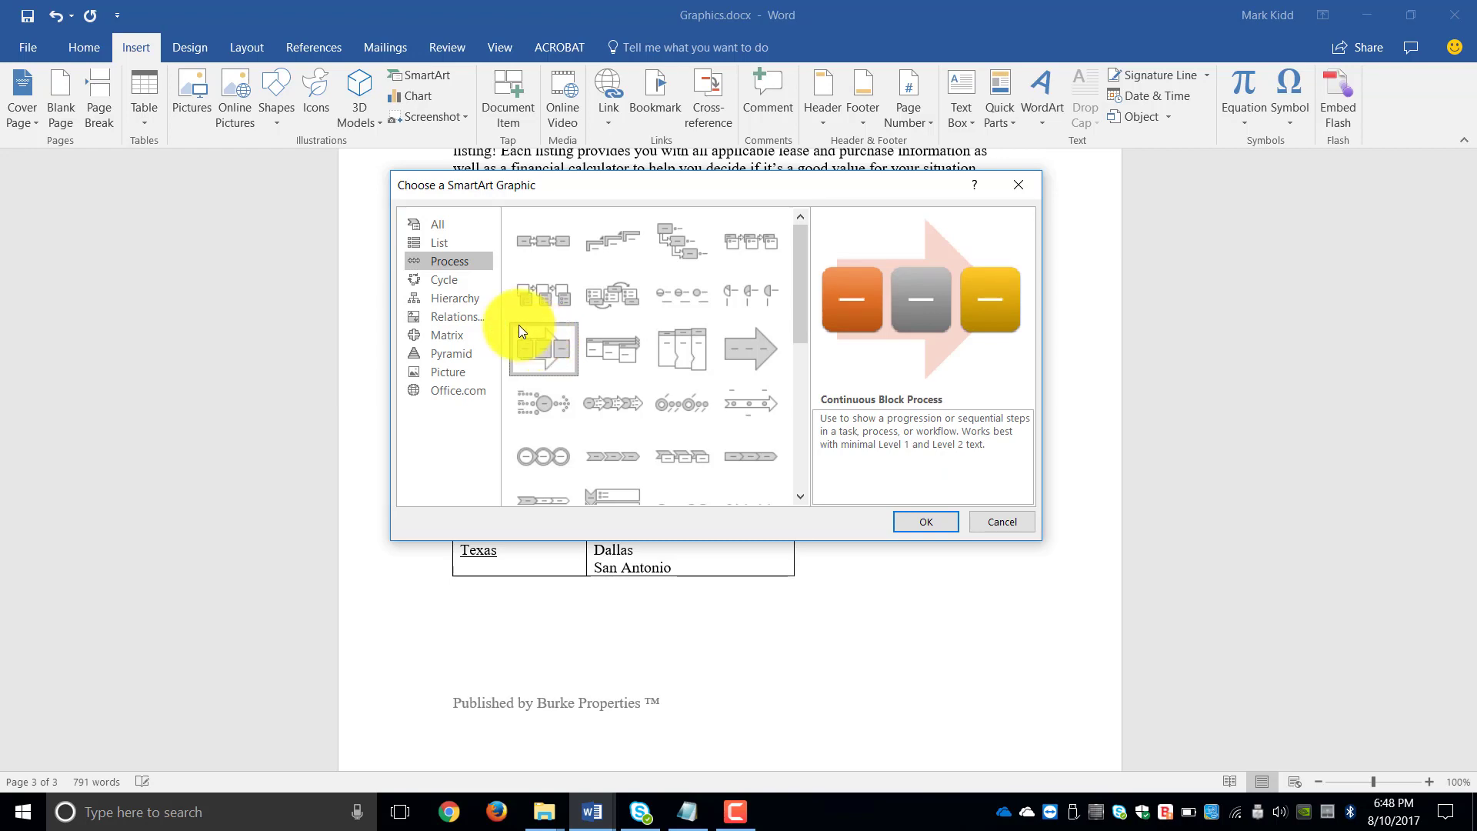
left_click(438, 283)
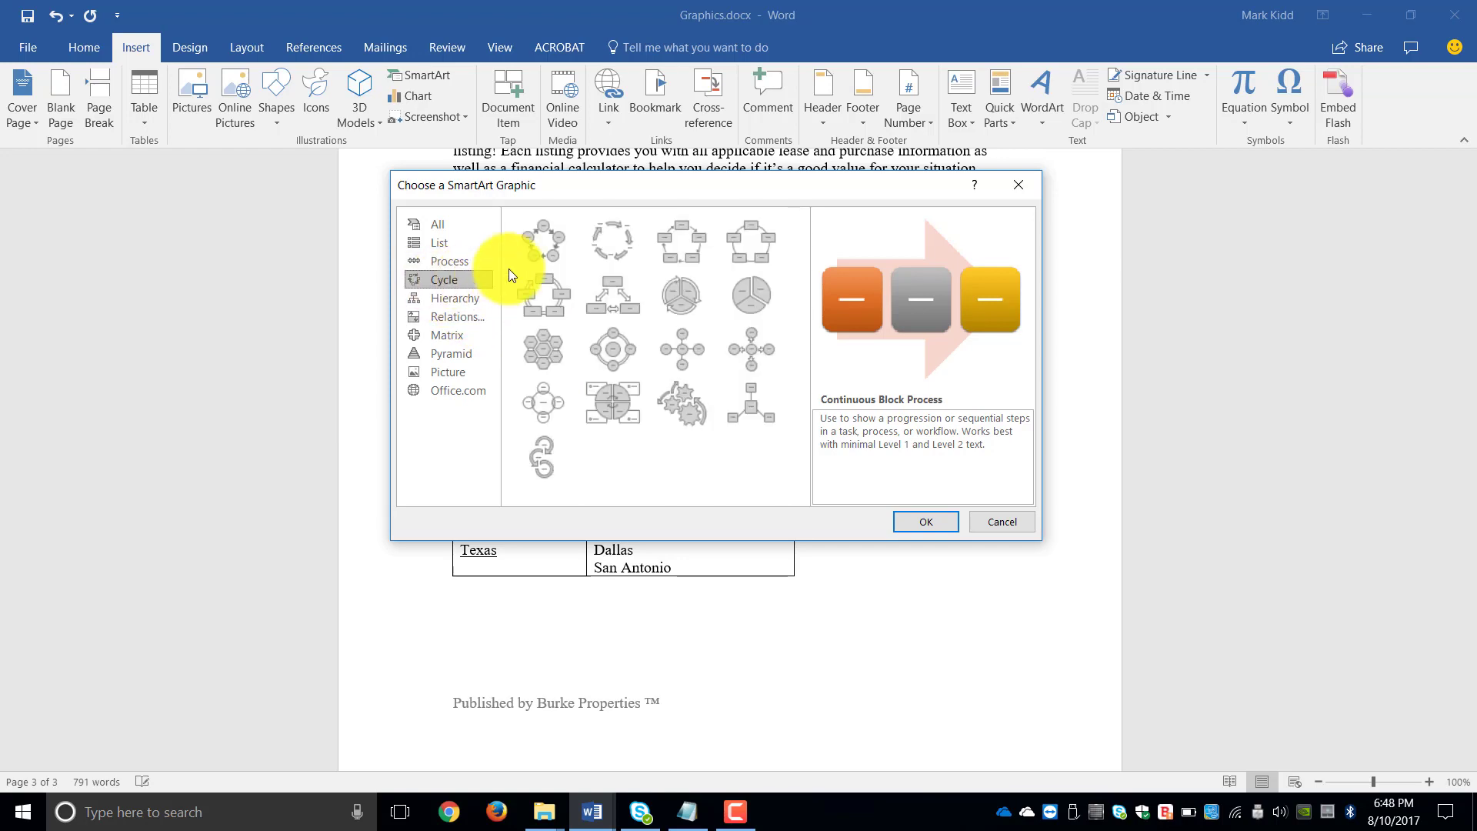
left_click(546, 238)
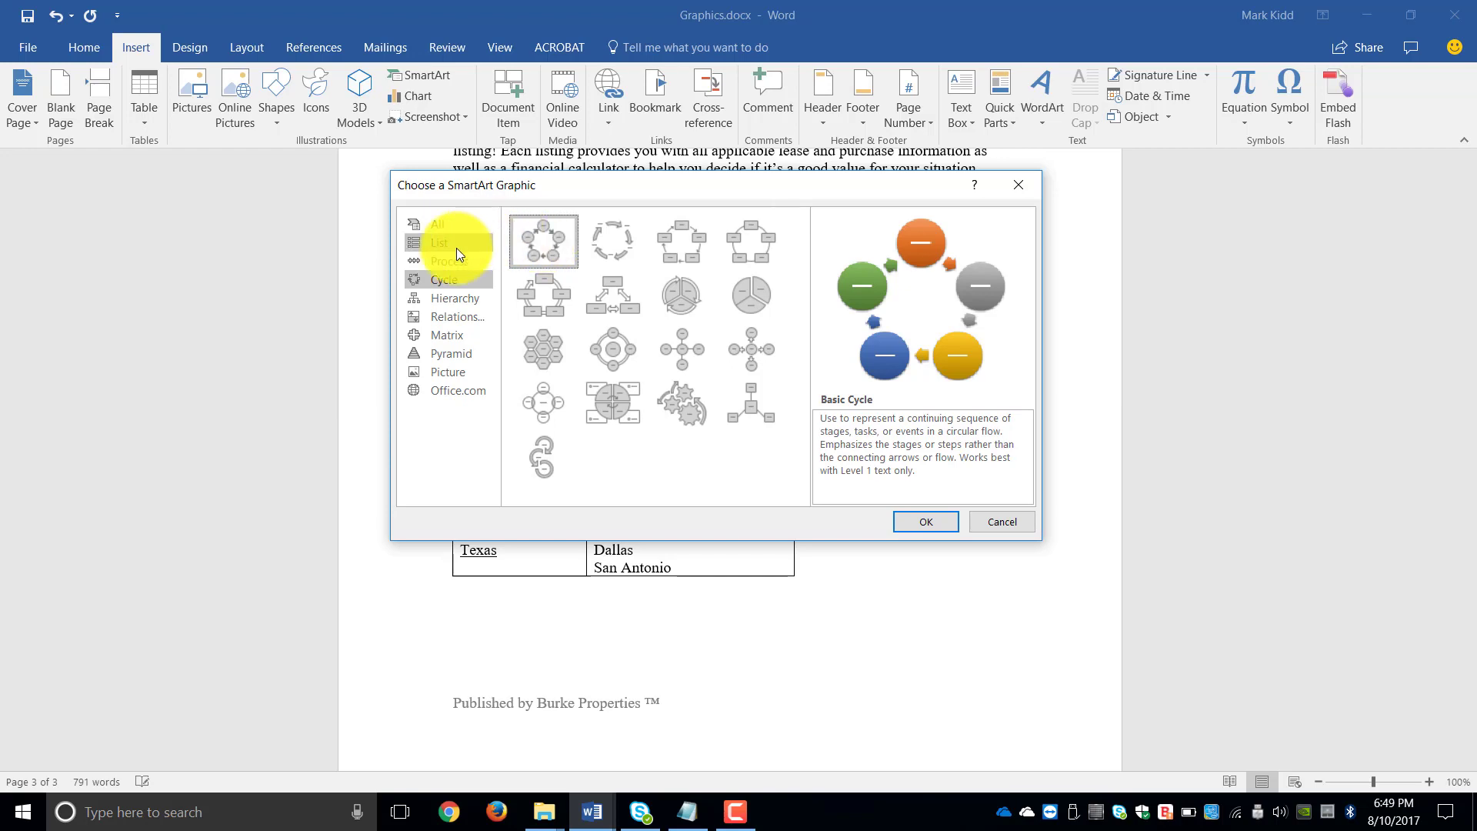
- Examine the SmartArt categories from Hierarchy through Office.com, previewing Organization Chart, and close the gallery without inserting a graphic
left_click(459, 301)
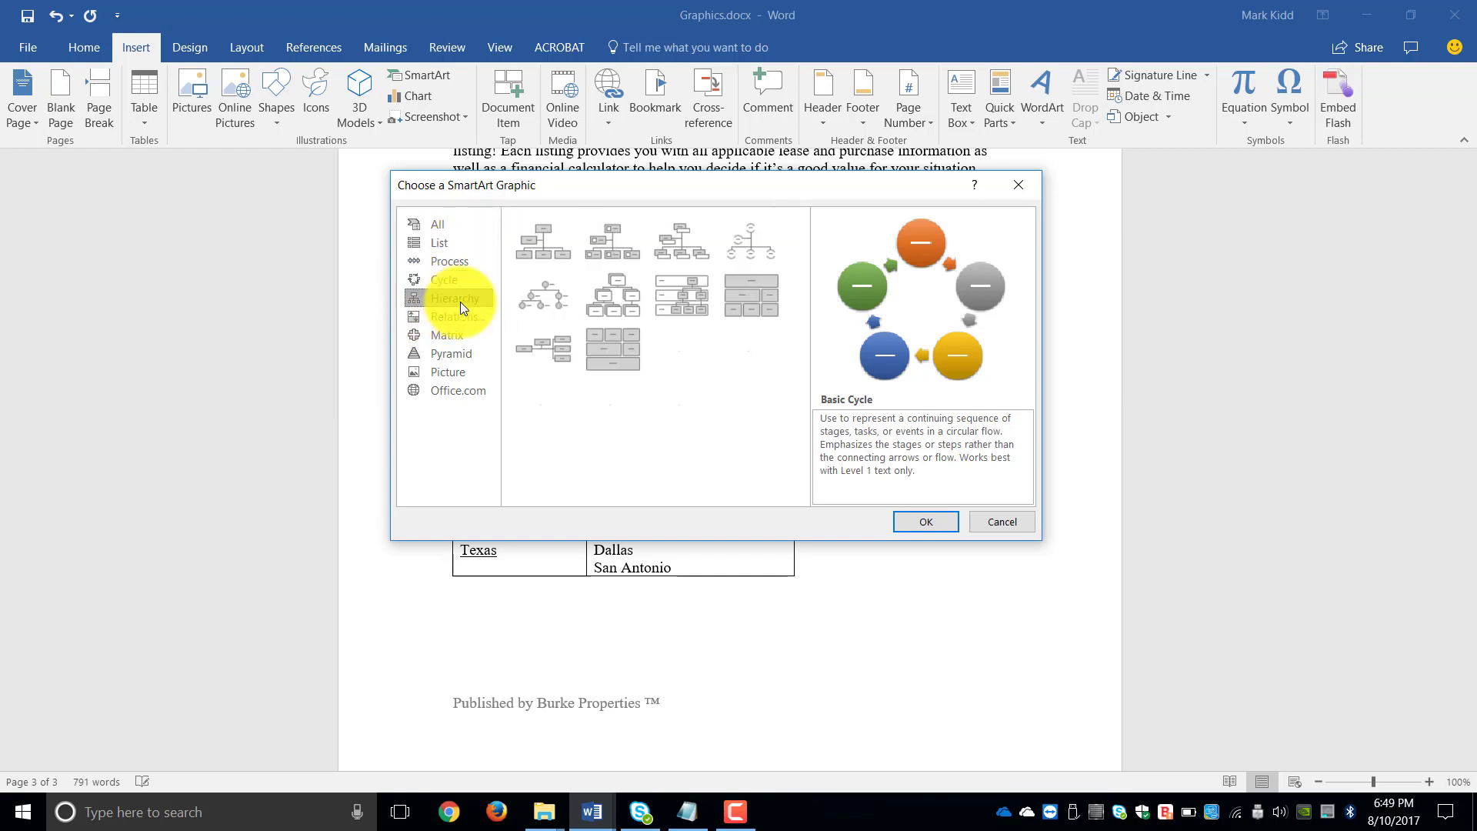
left_click(569, 216)
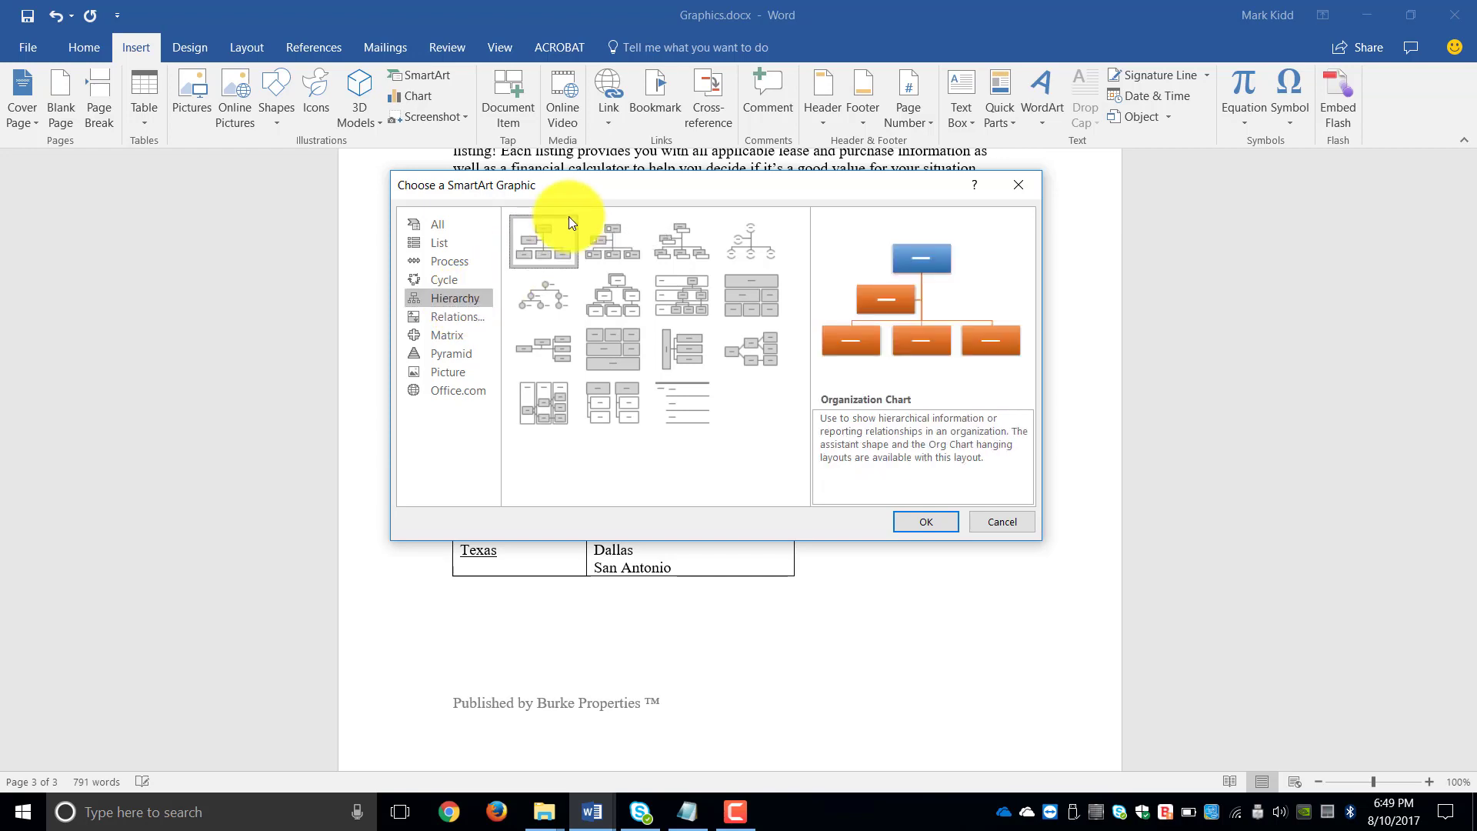
left_click(453, 318)
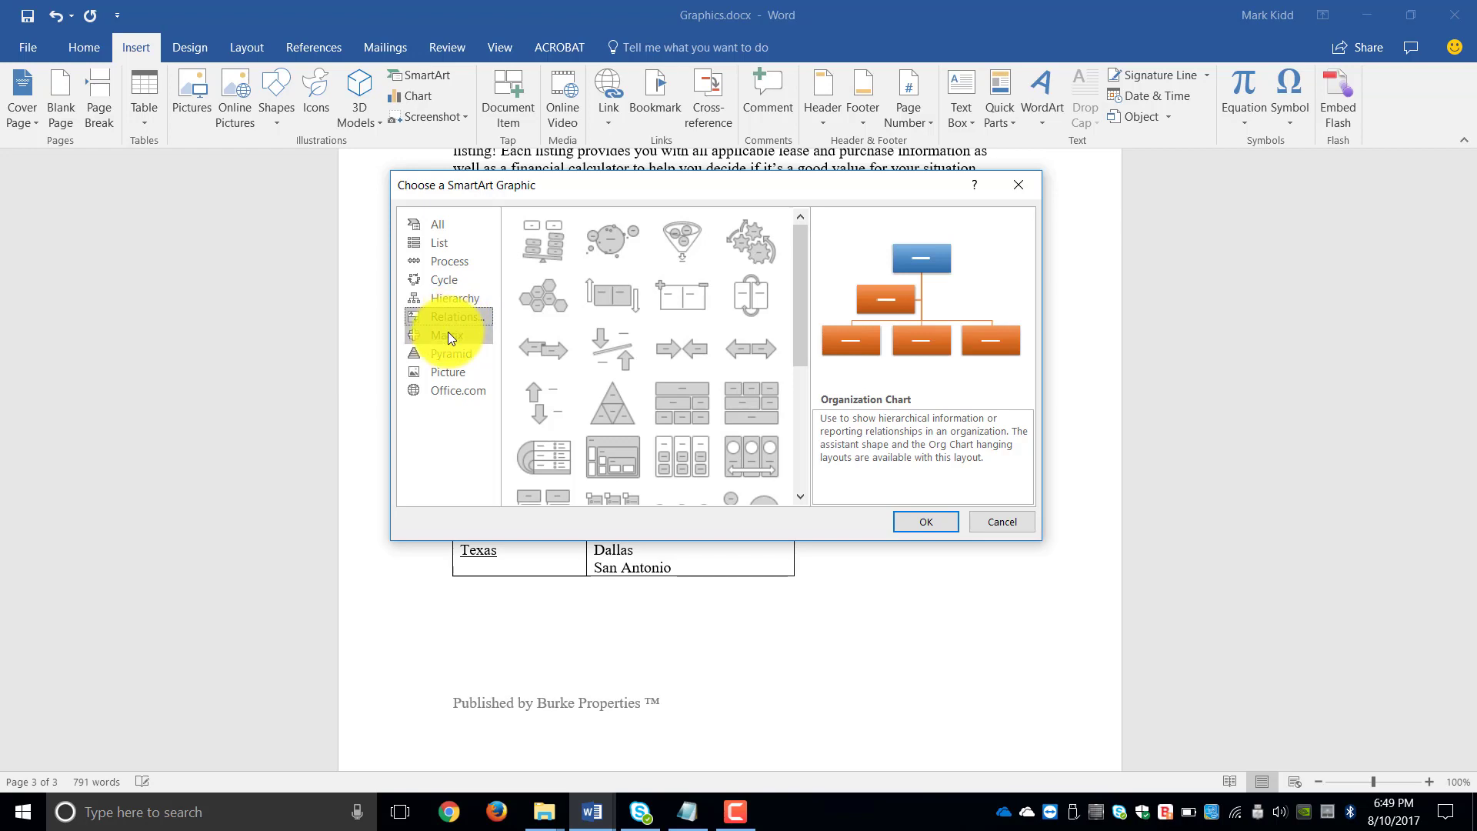
left_click(446, 336)
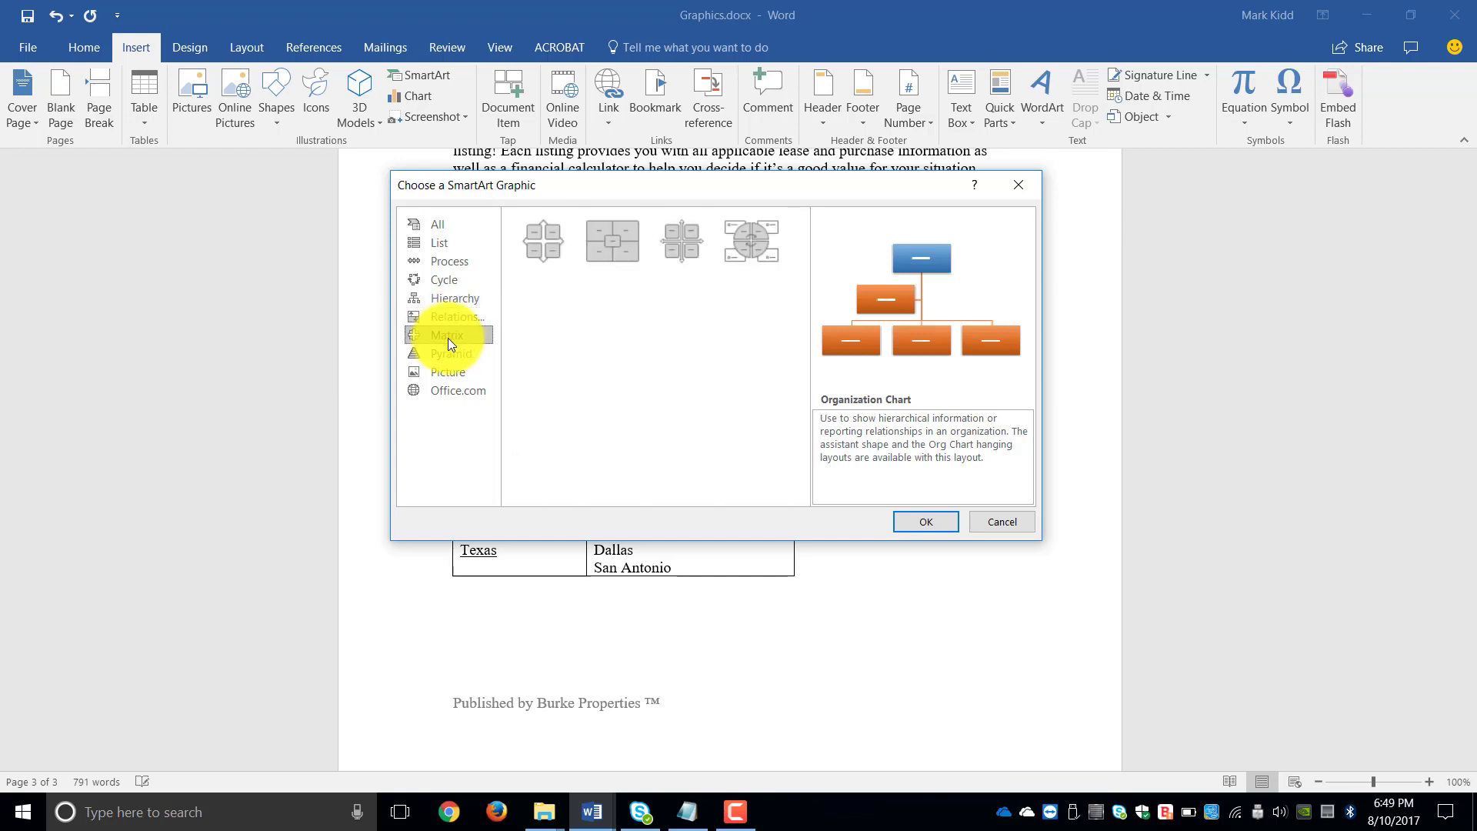
left_click(454, 353)
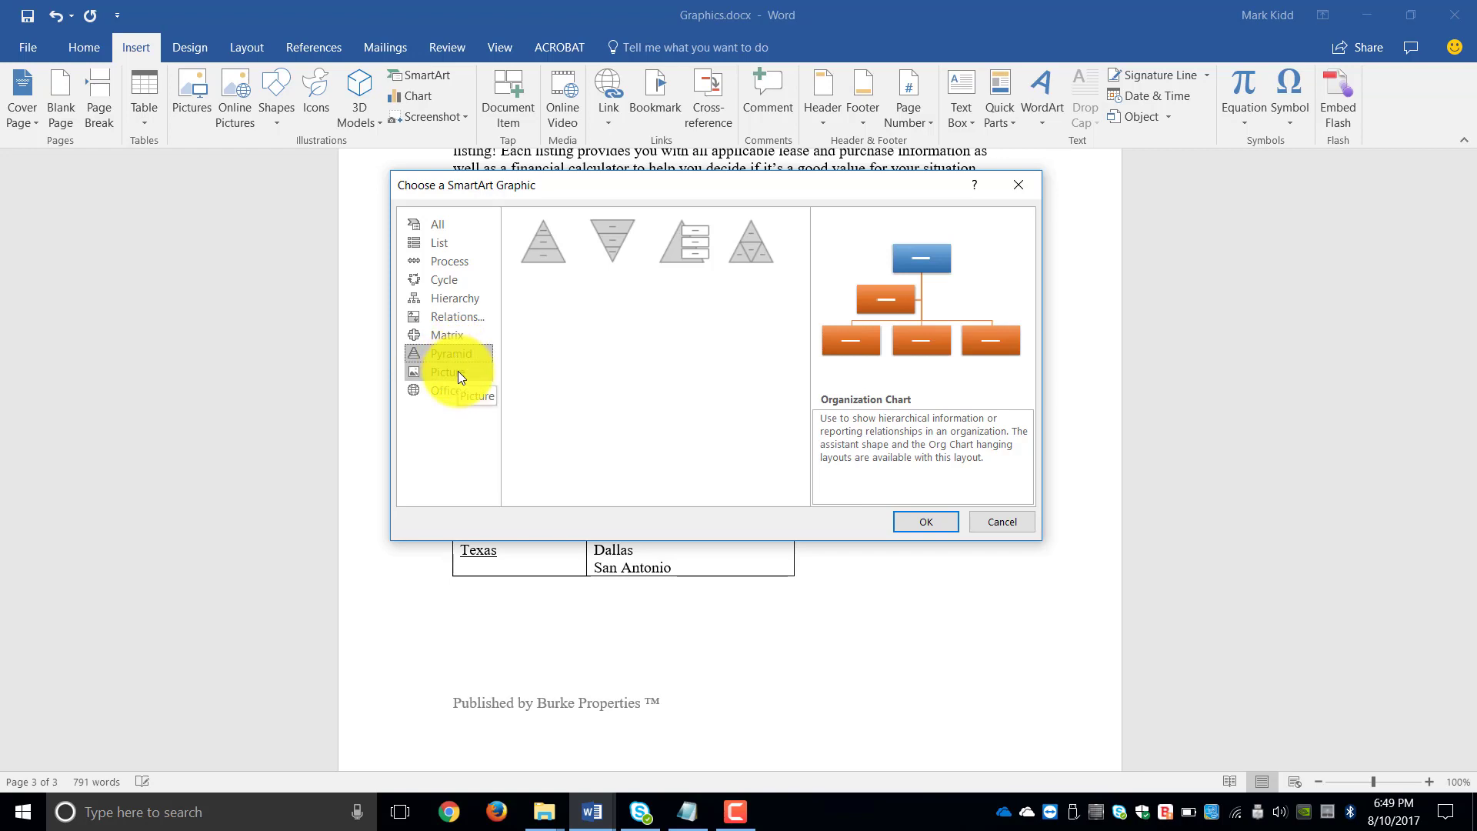
left_click(459, 375)
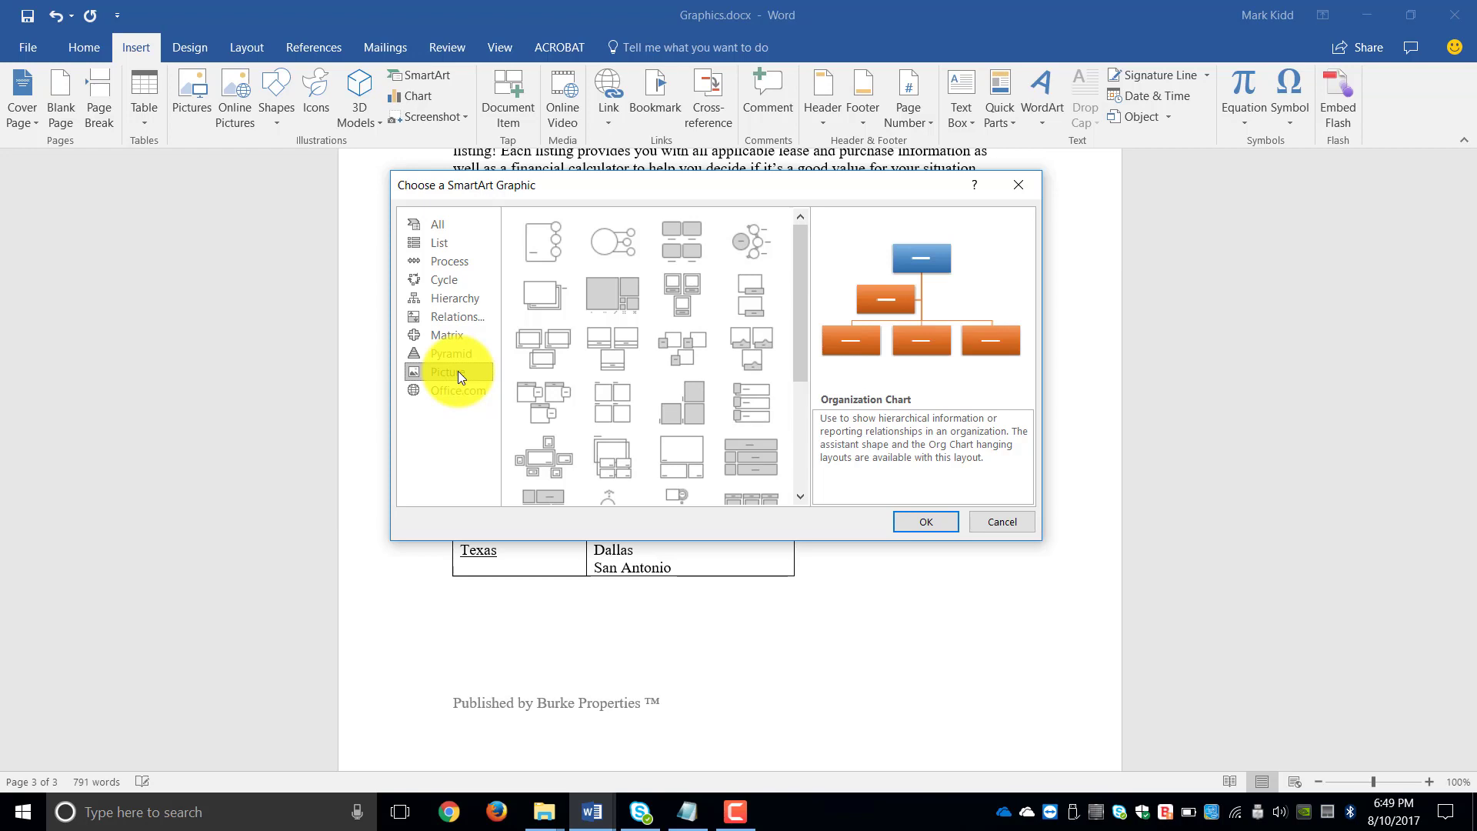
left_click(451, 390)
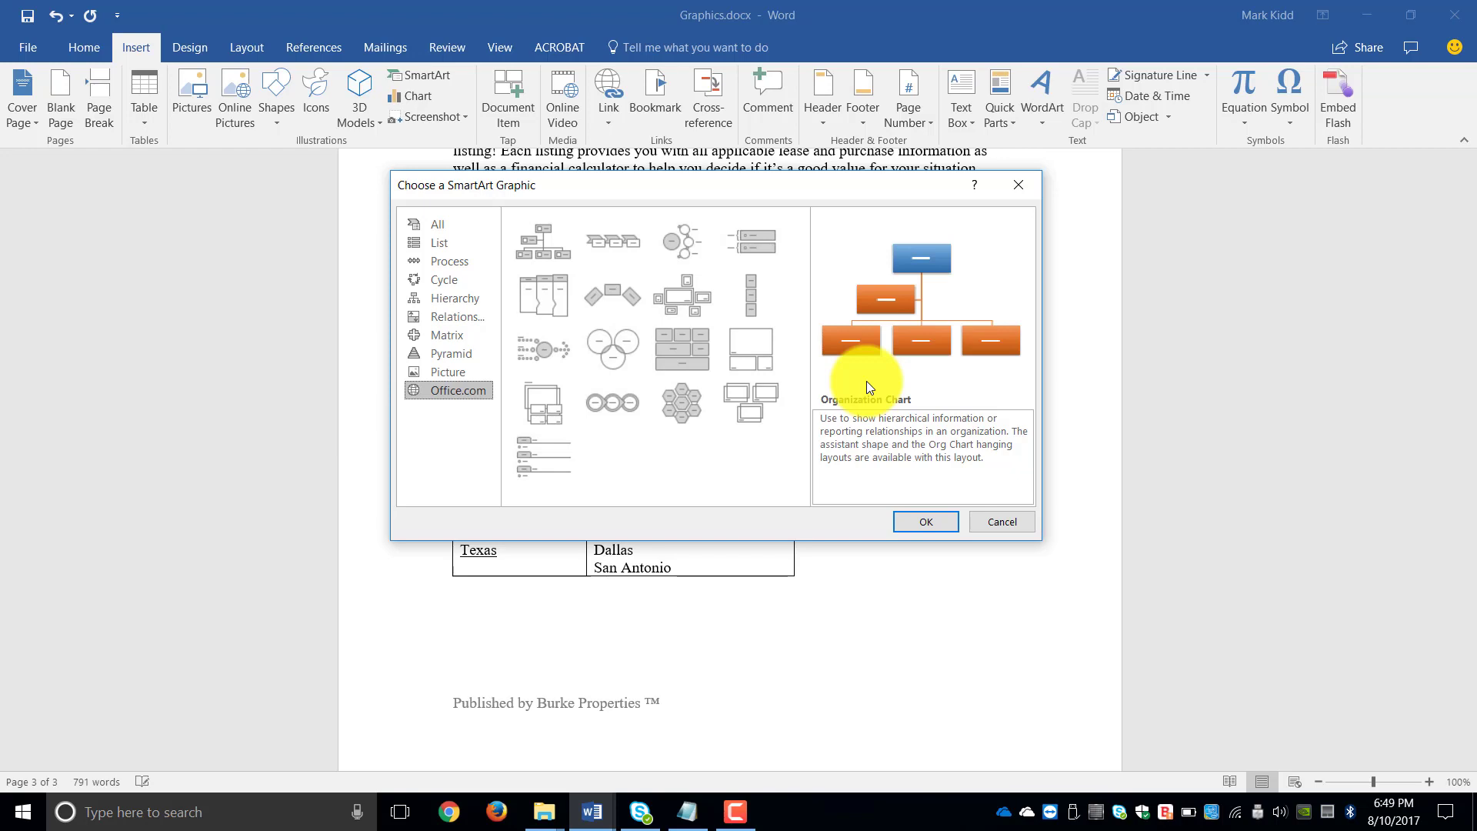
left_click(1017, 187)
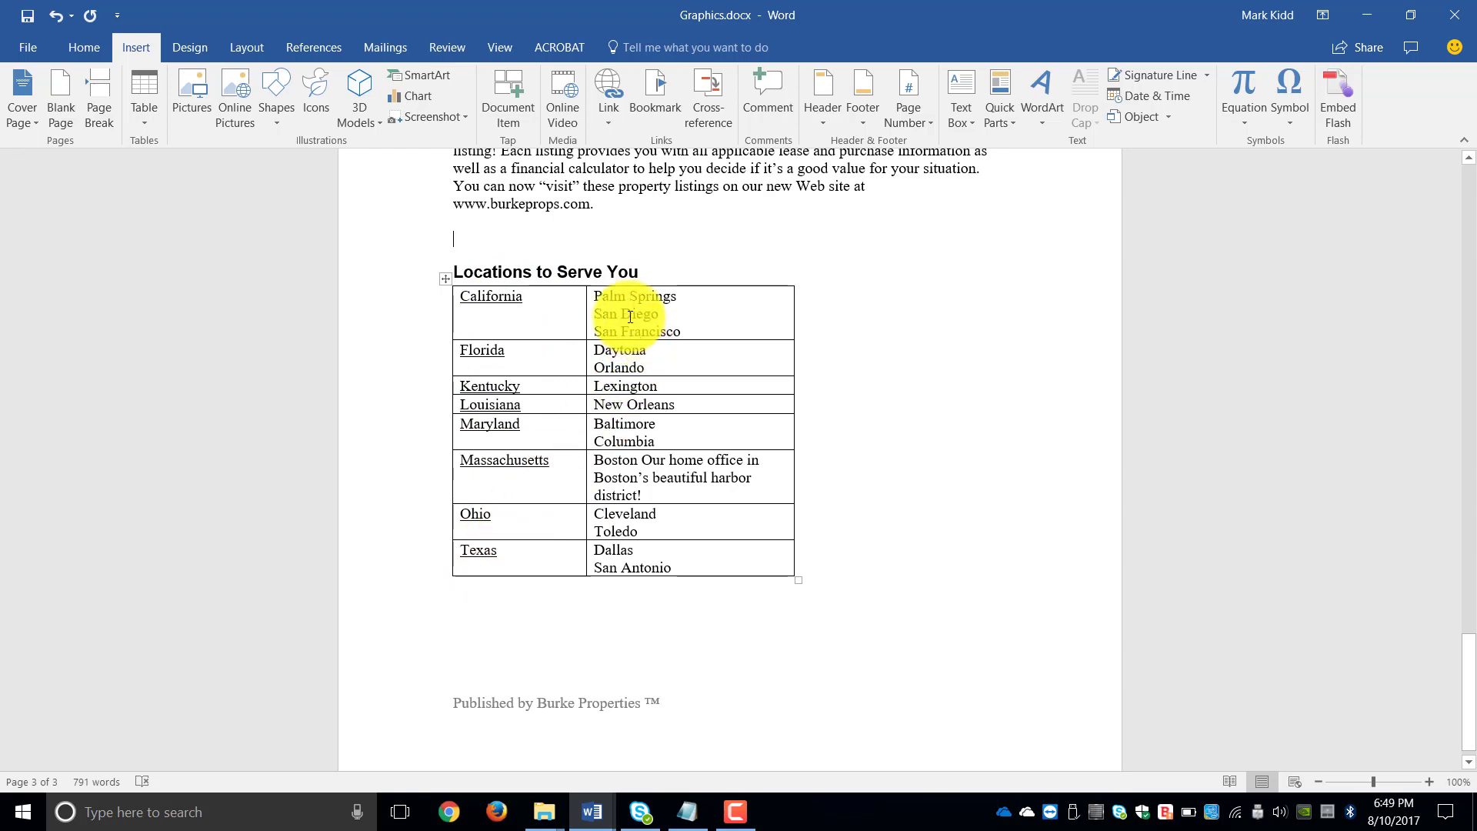
- Add seven blank lines between the Locations to Serve You heading and its table, and put the cursor just below the heading
left_click_drag(621, 311, 660, 567)
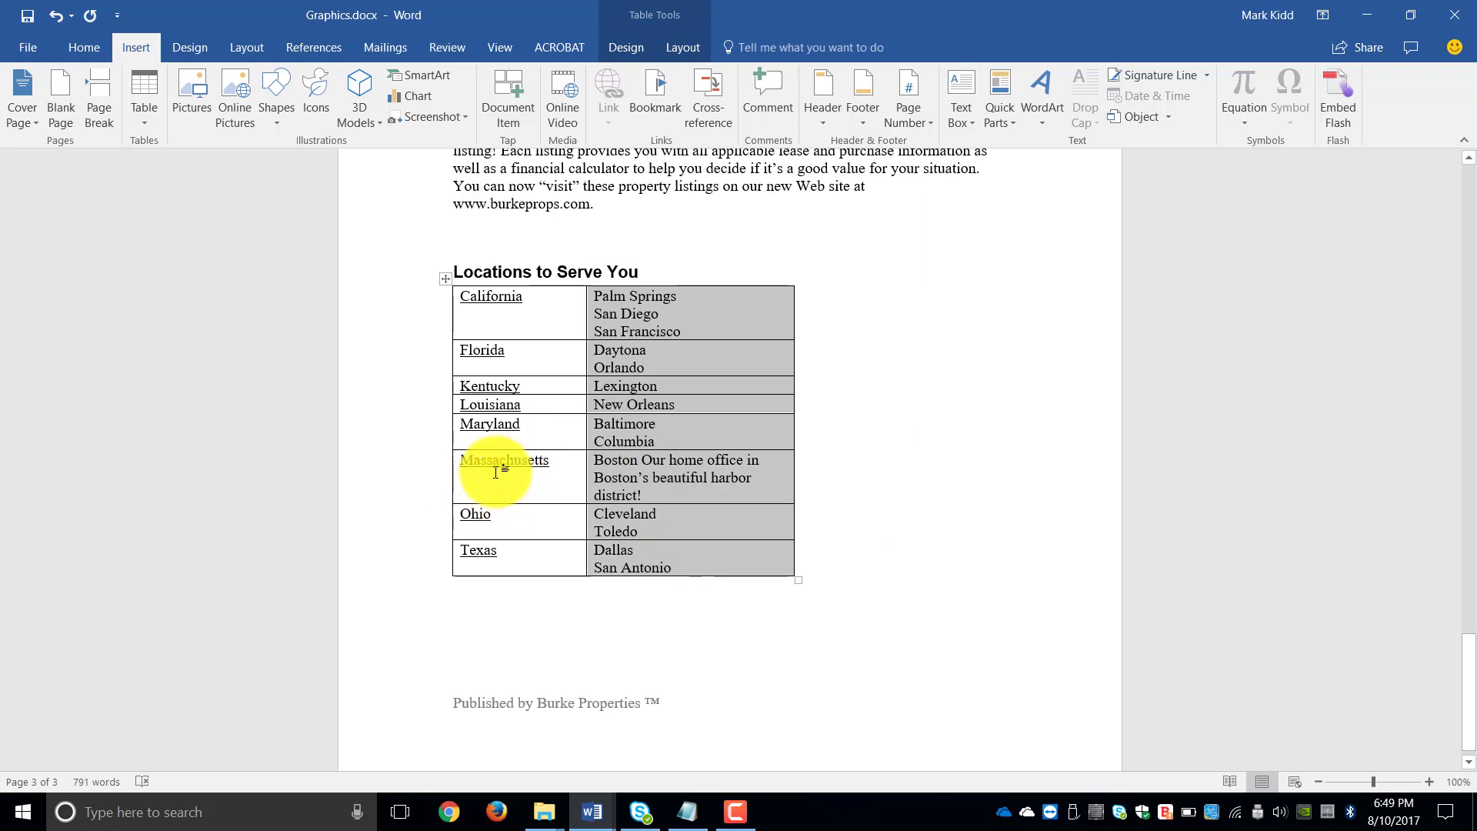
left_click(602, 298)
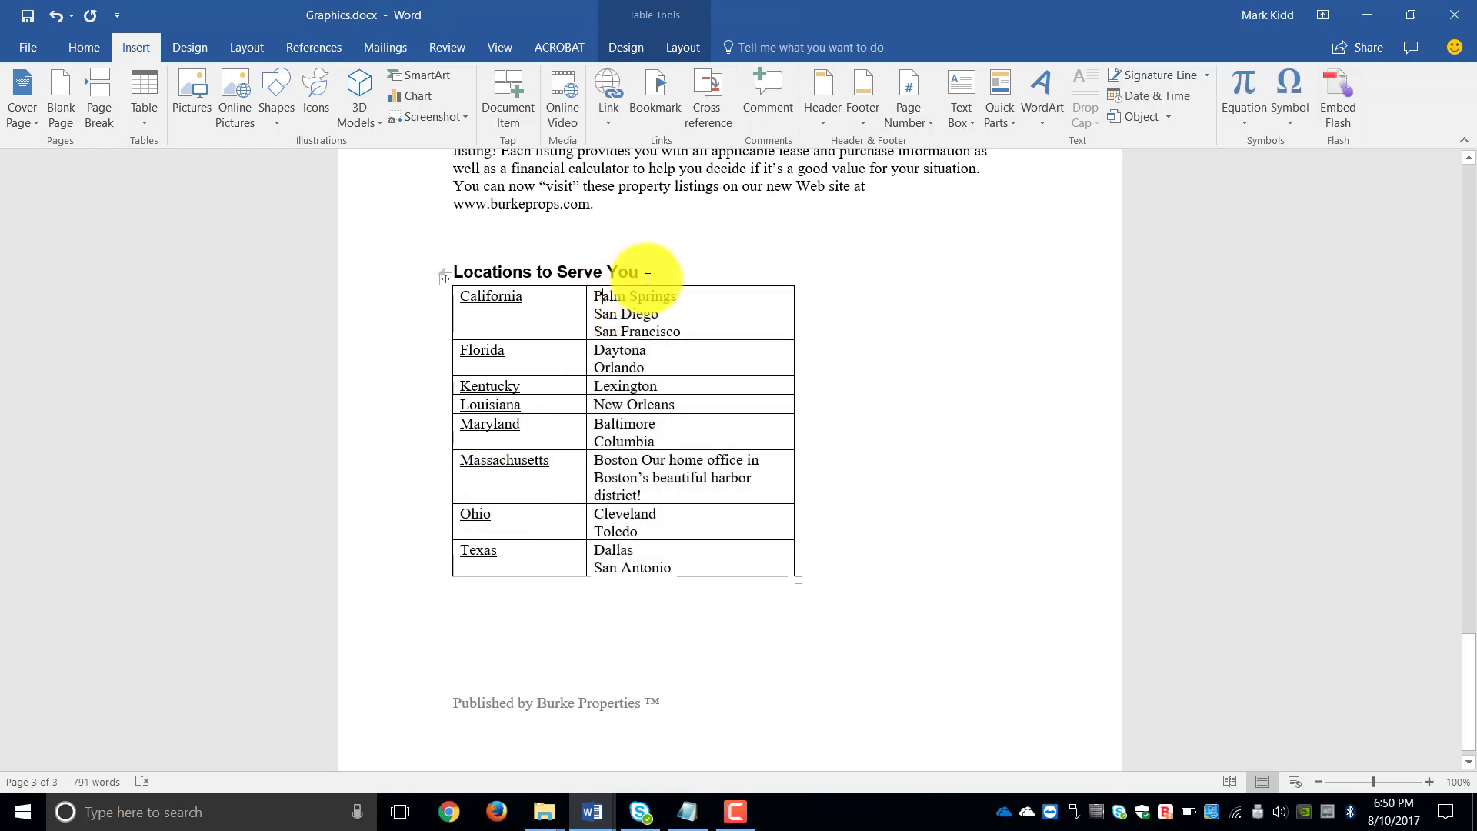
left_click(635, 271)
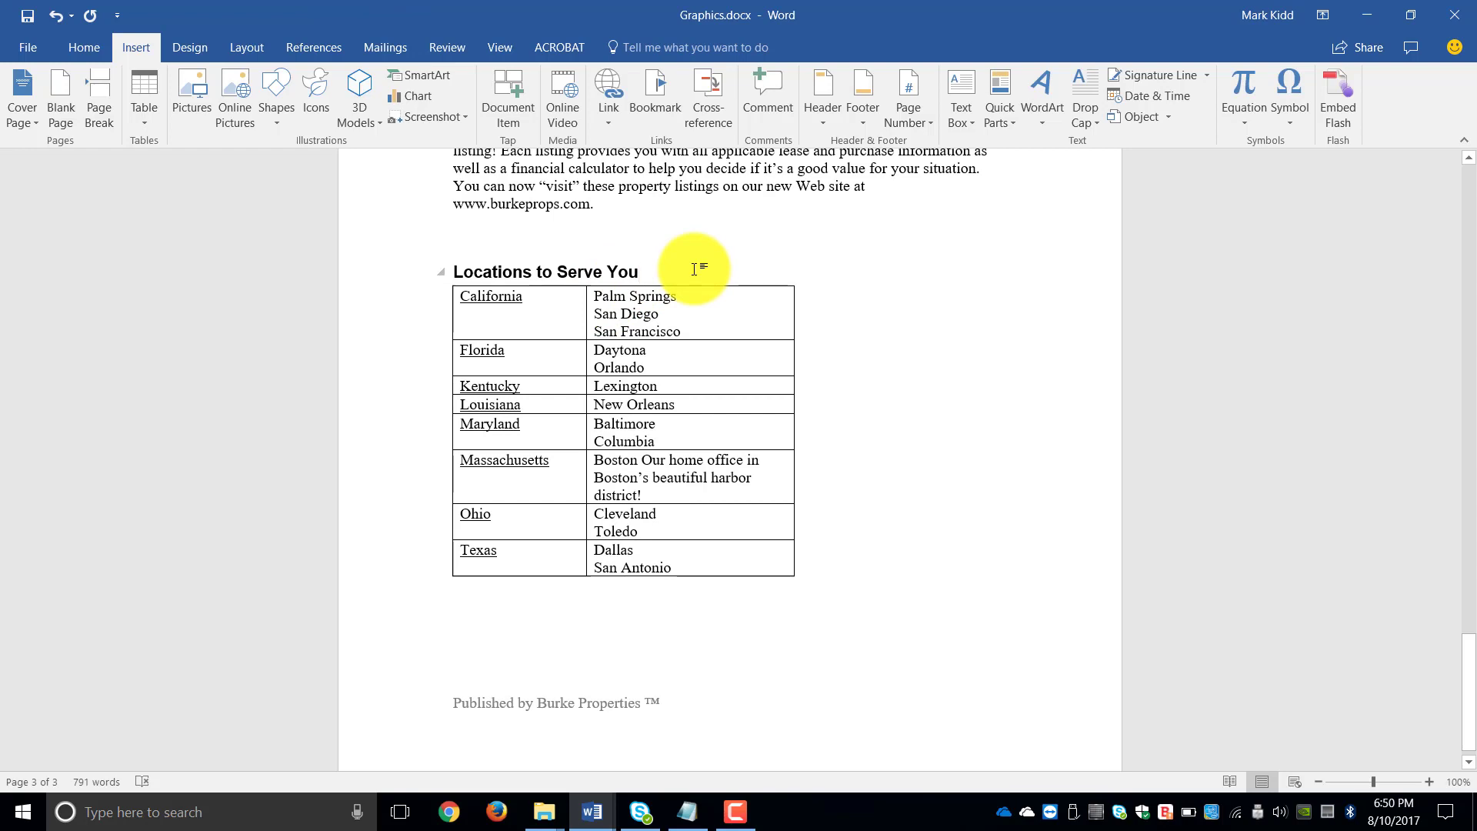
key("Return")
key("Return")
key("Return")
key("Return")
key("Return")
key("Return")
key("Return")
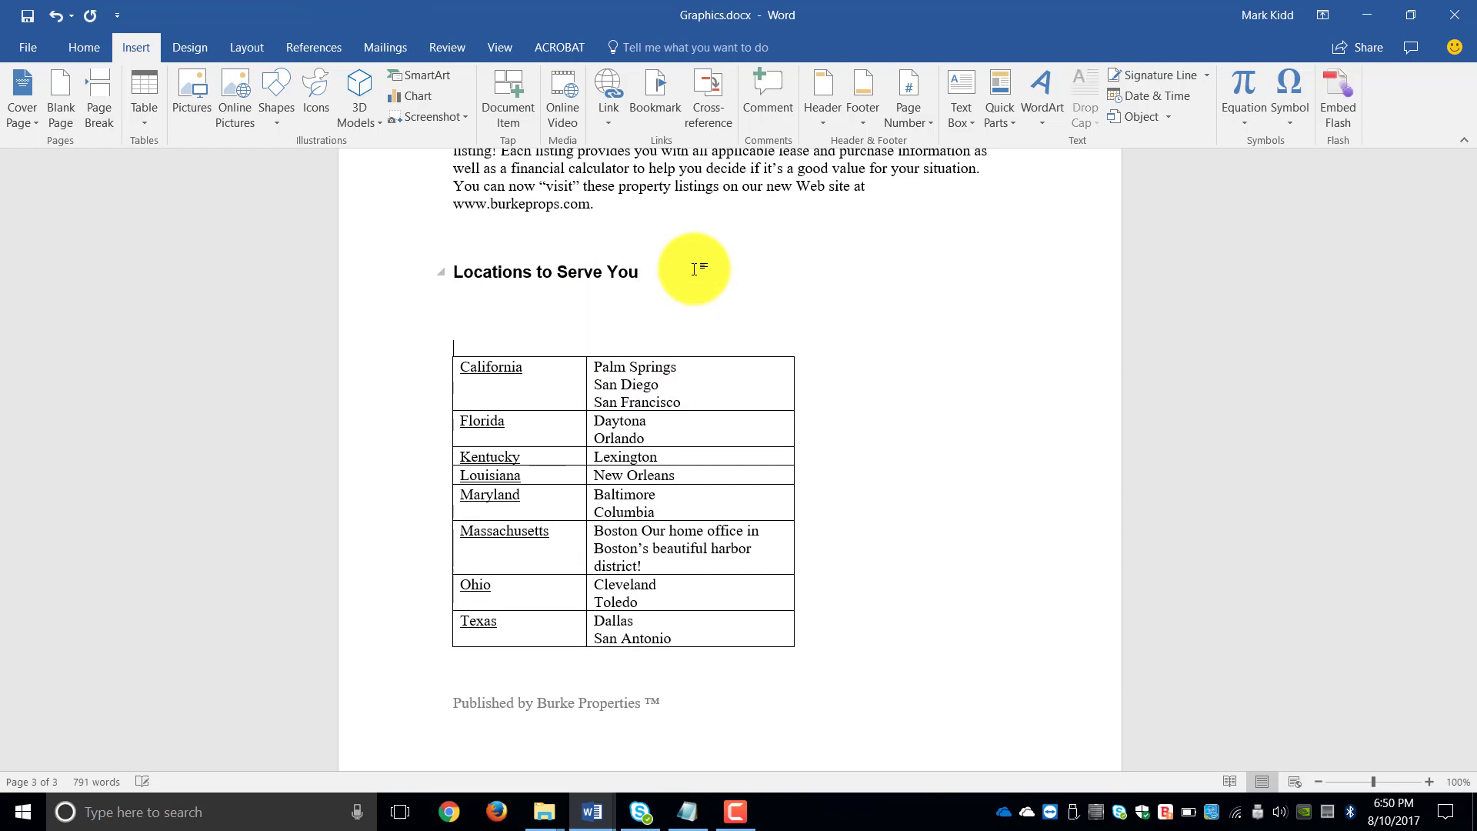
key("Up")
key("Up")
key("Up")
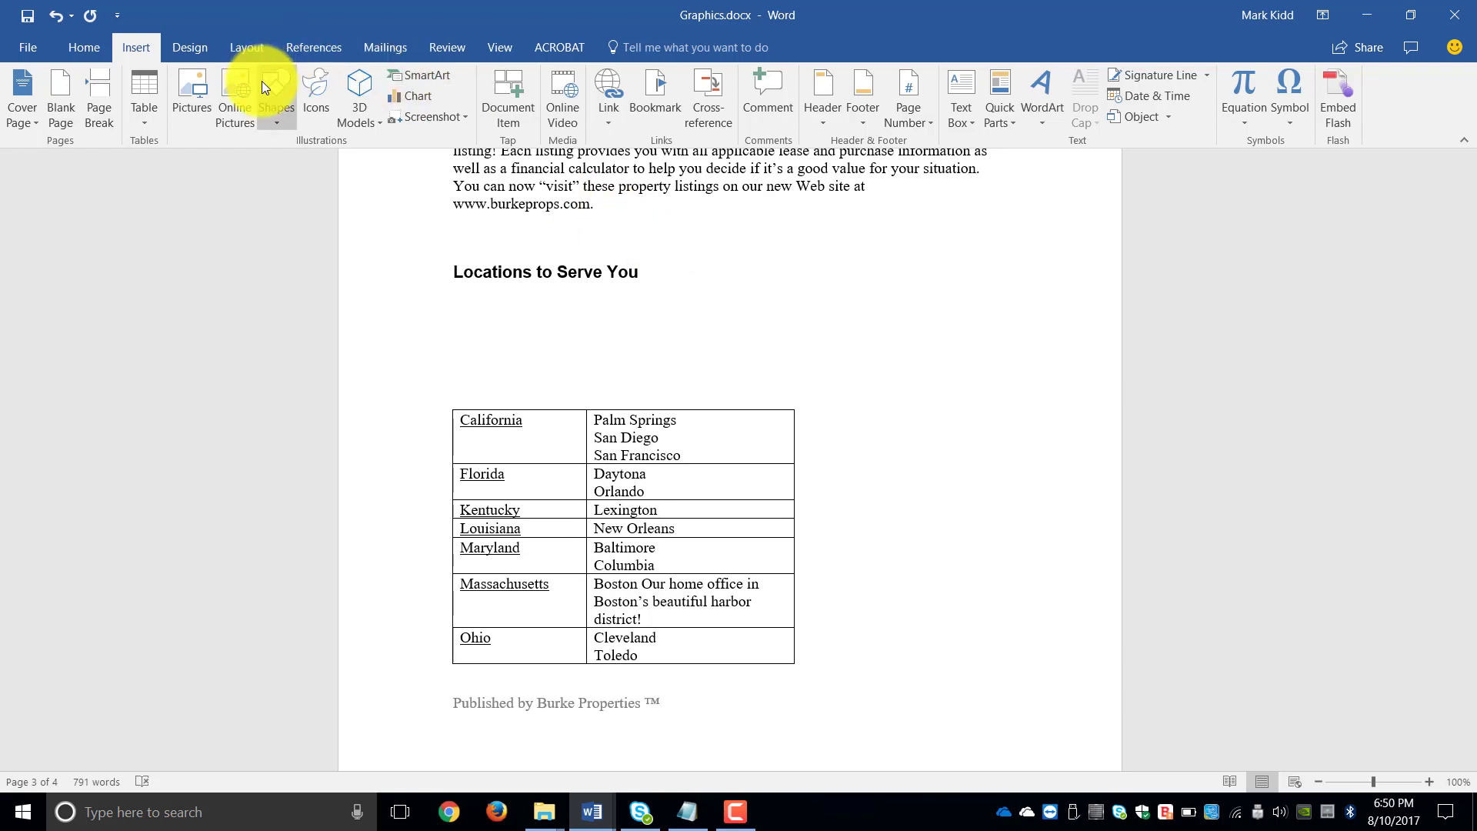
- Insert a Vertical Block List SmartArt graphic from the List category just below the Locations to Serve You heading
left_click(424, 74)
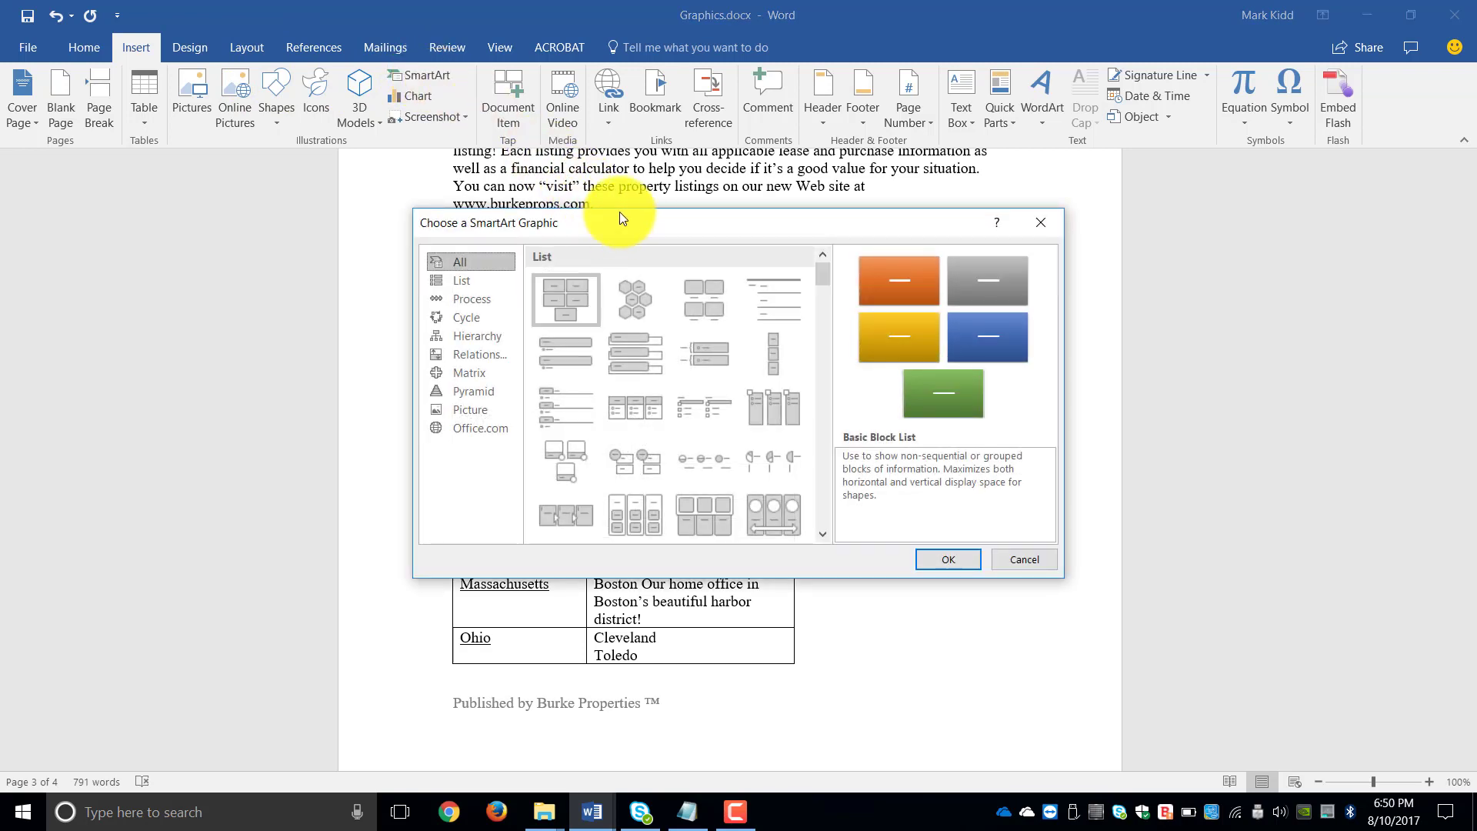
left_click_drag(617, 220, 687, 153)
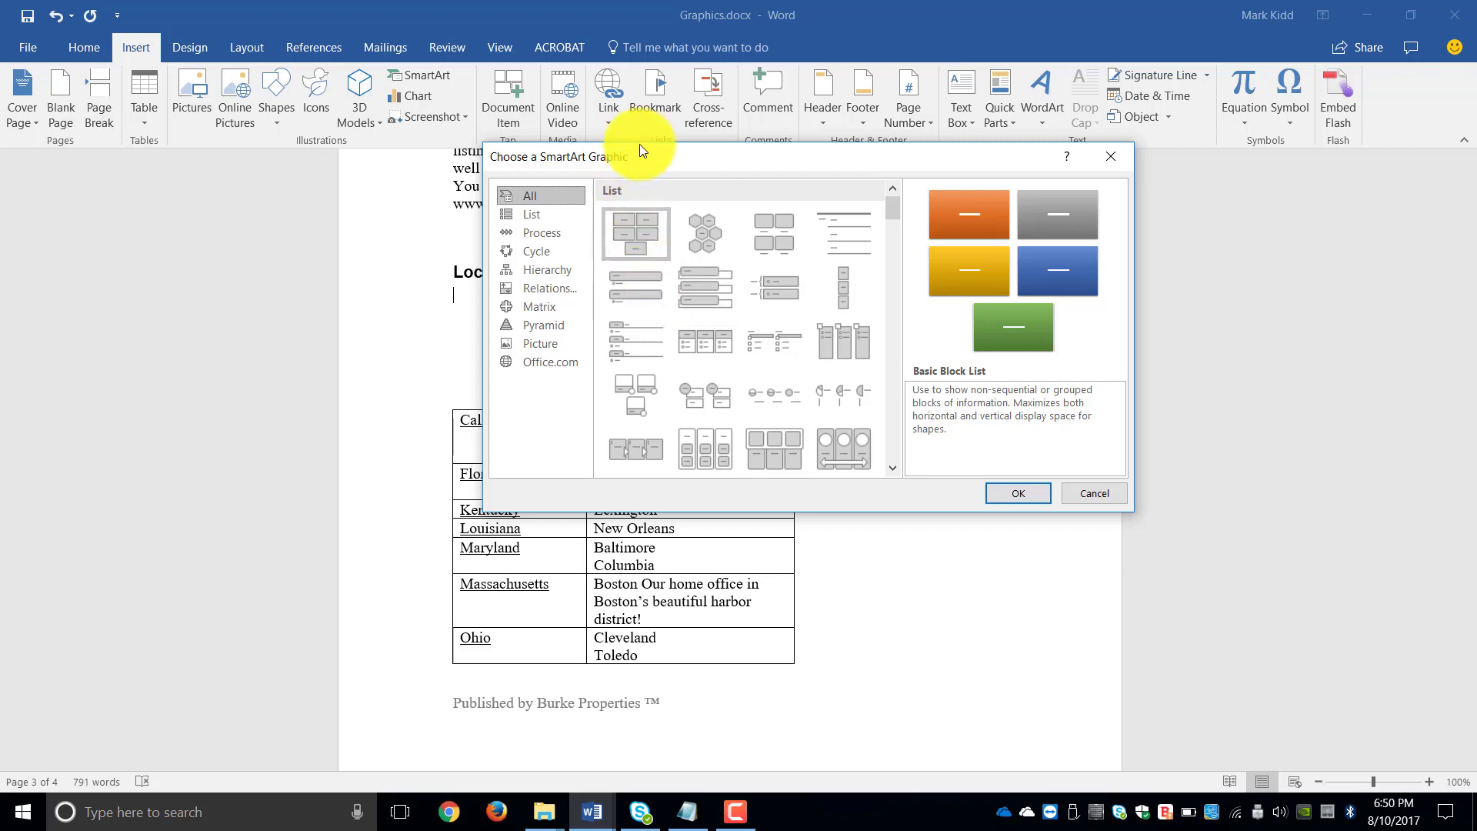
left_click_drag(644, 157, 878, 117)
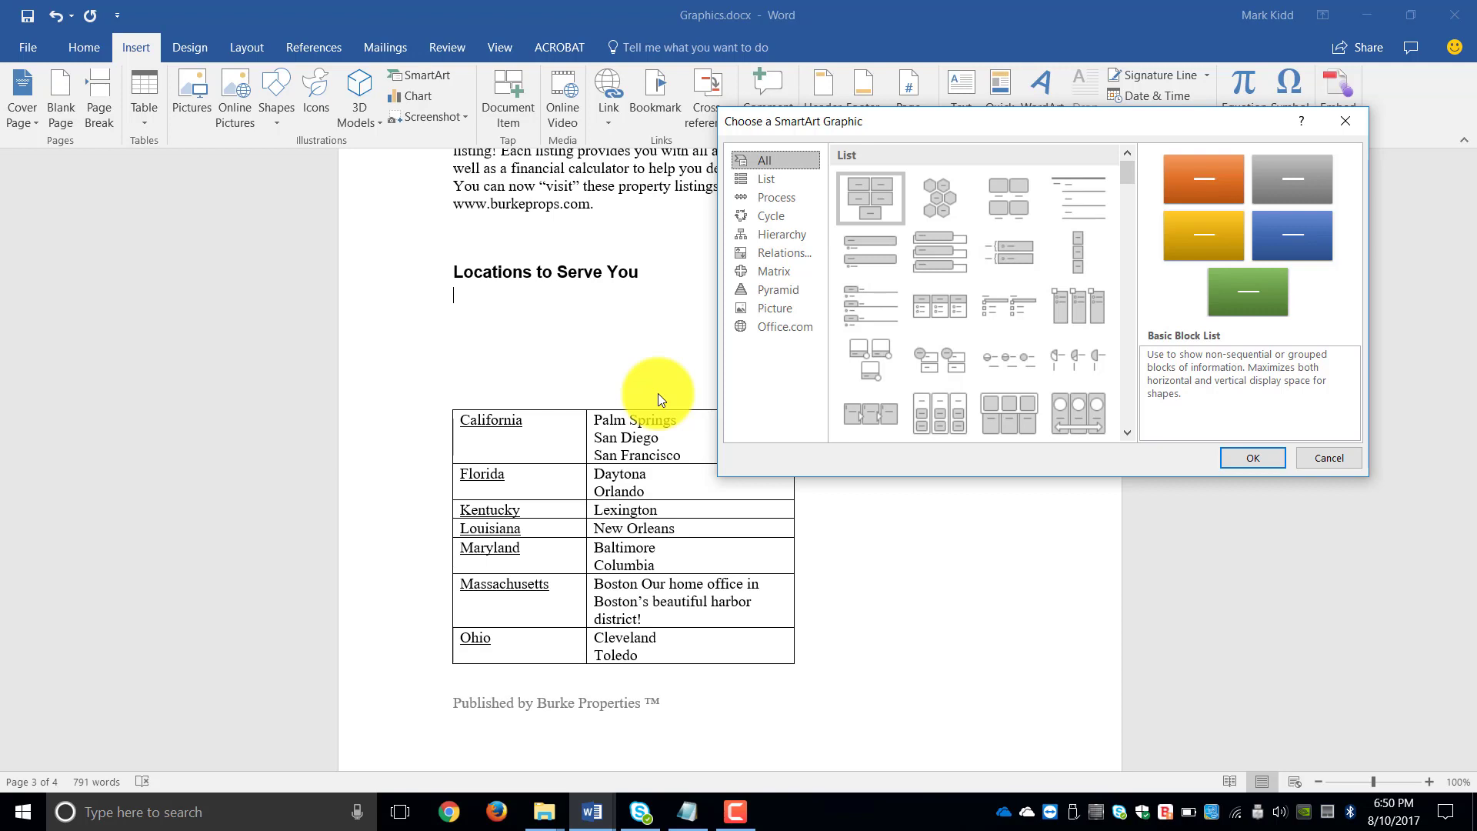
left_click(946, 316)
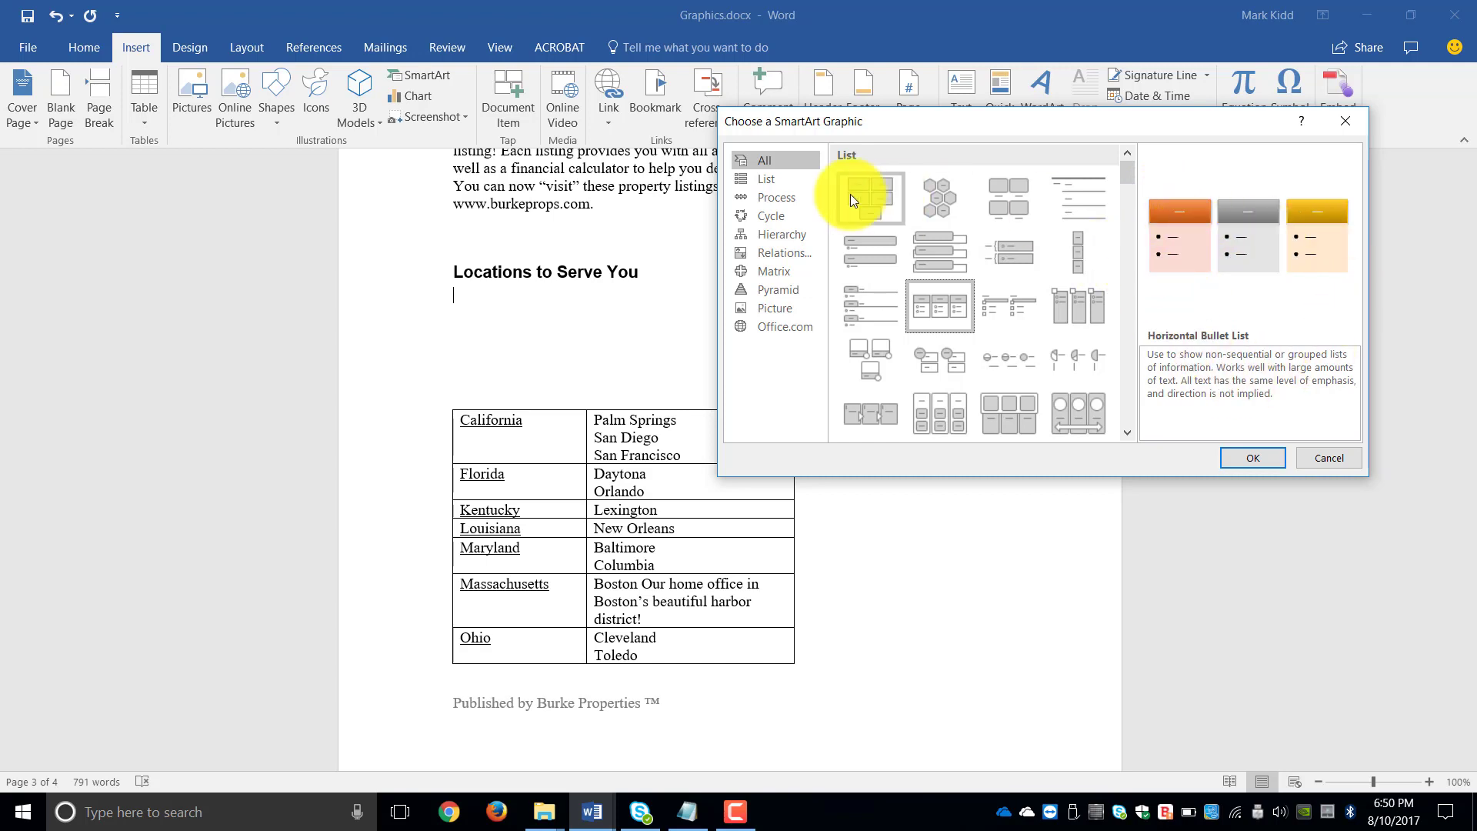
left_click(753, 178)
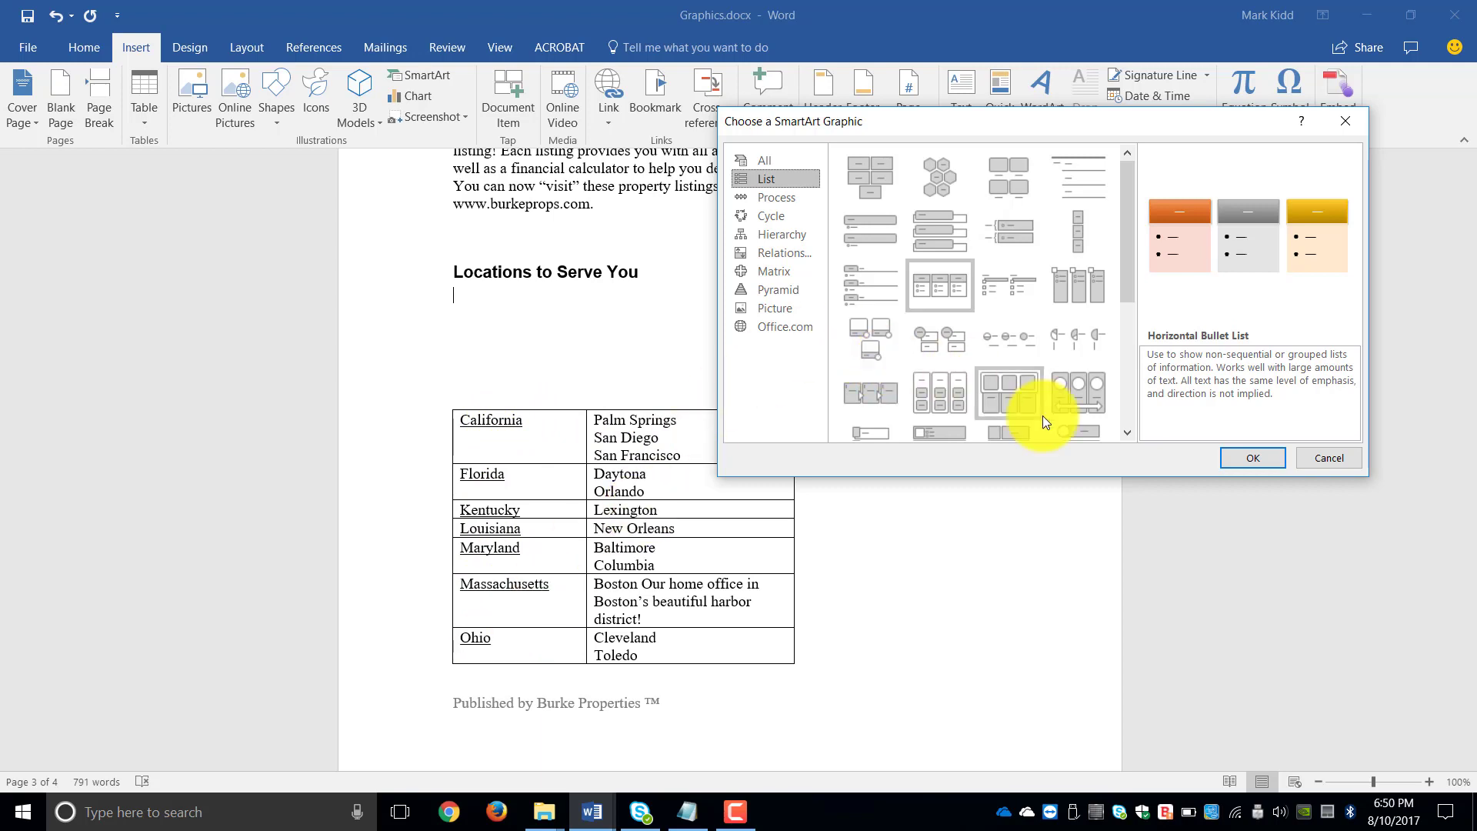
left_click(1126, 436)
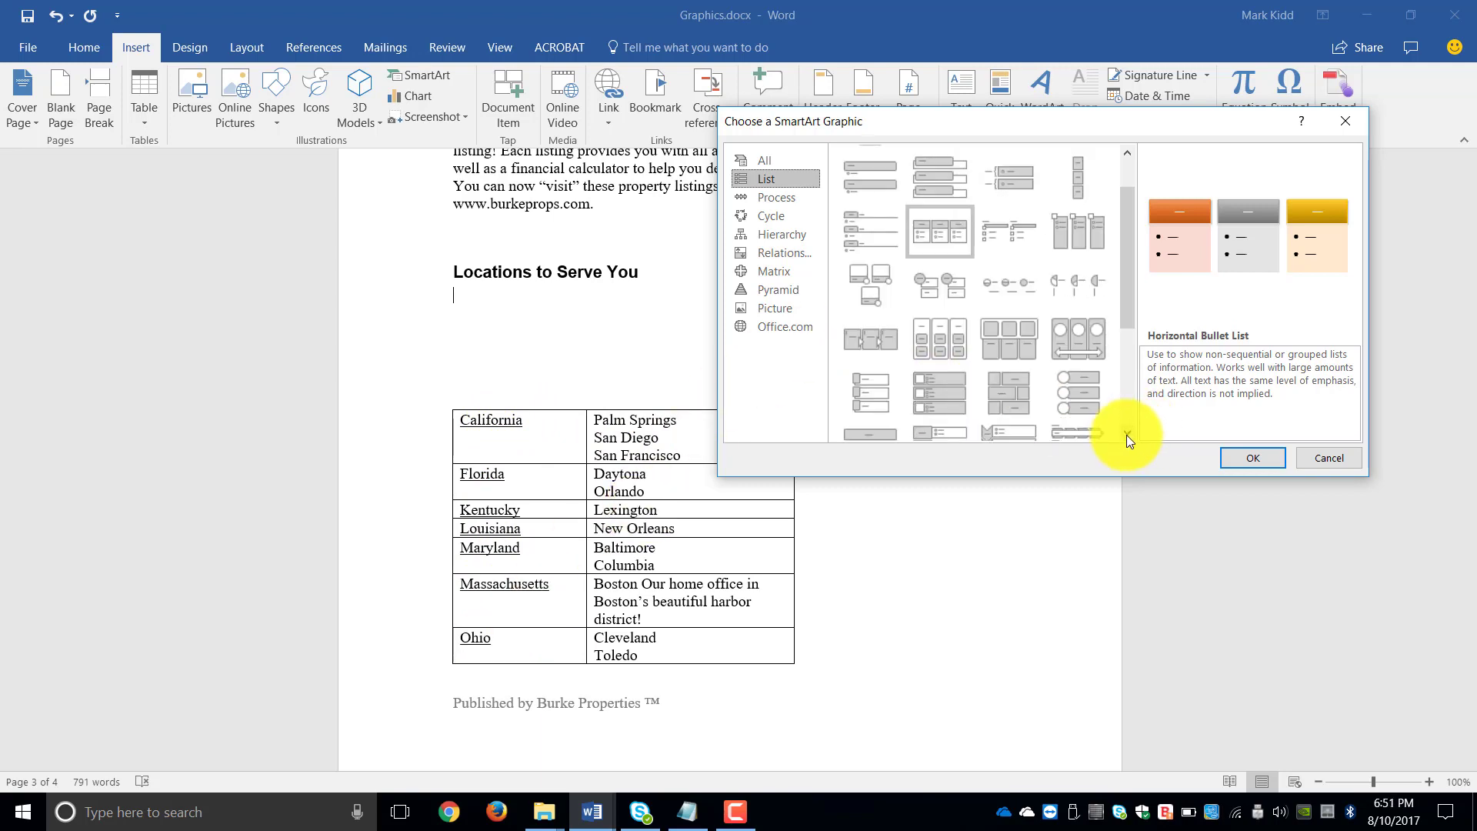
left_click(1126, 435)
left_click(1126, 436)
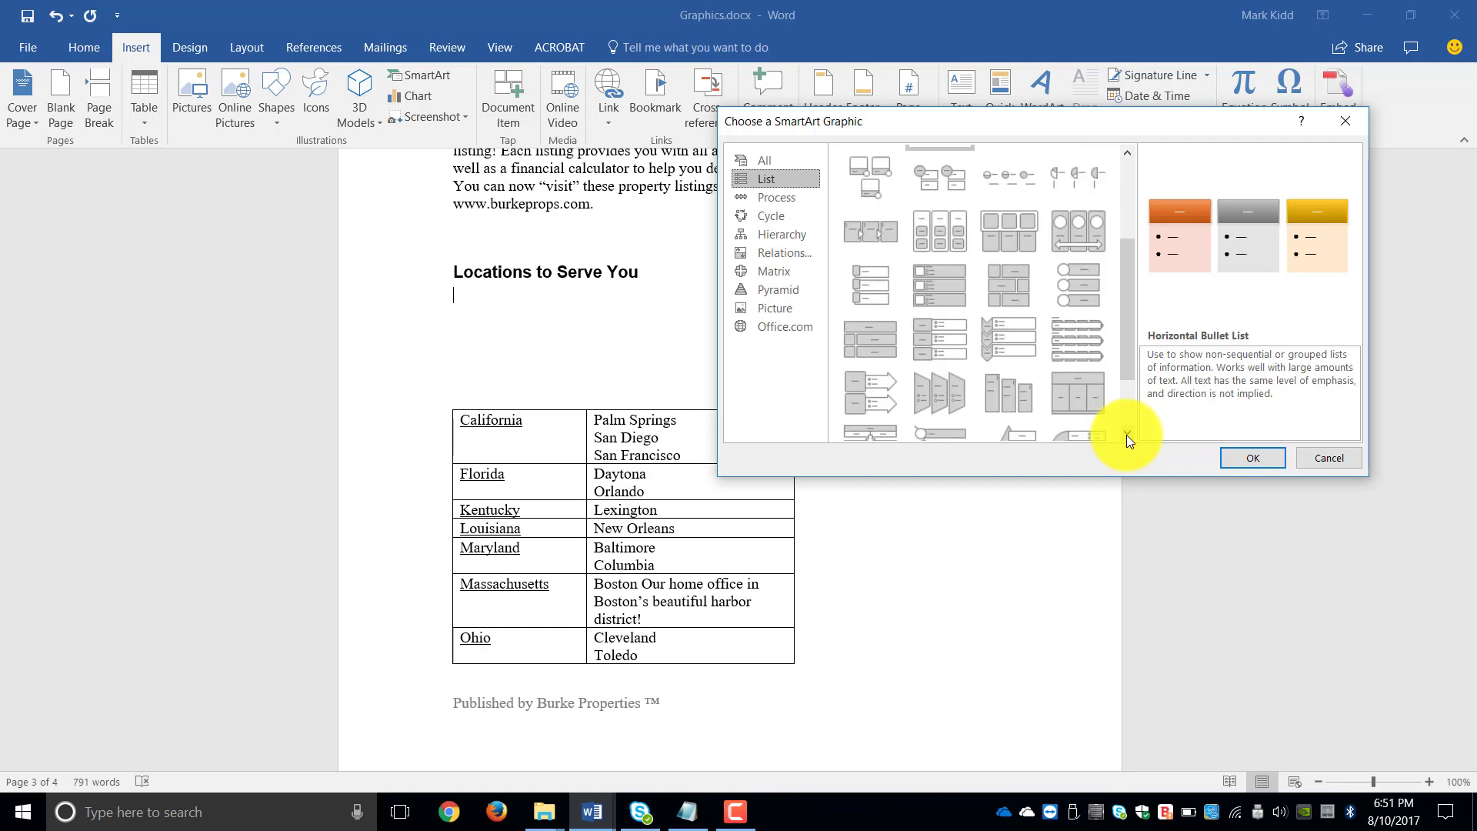
left_click(934, 329)
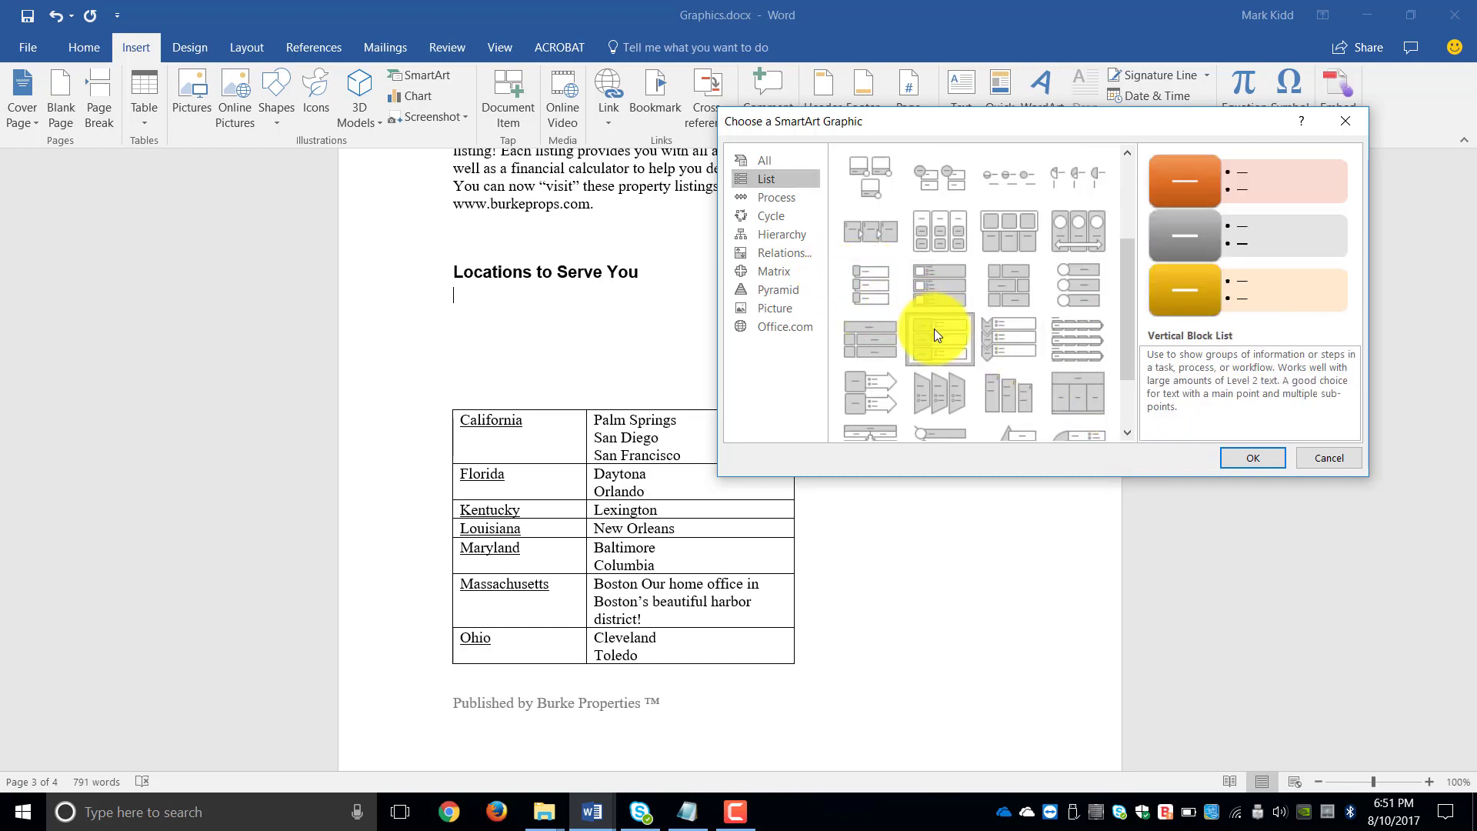
left_click(880, 280)
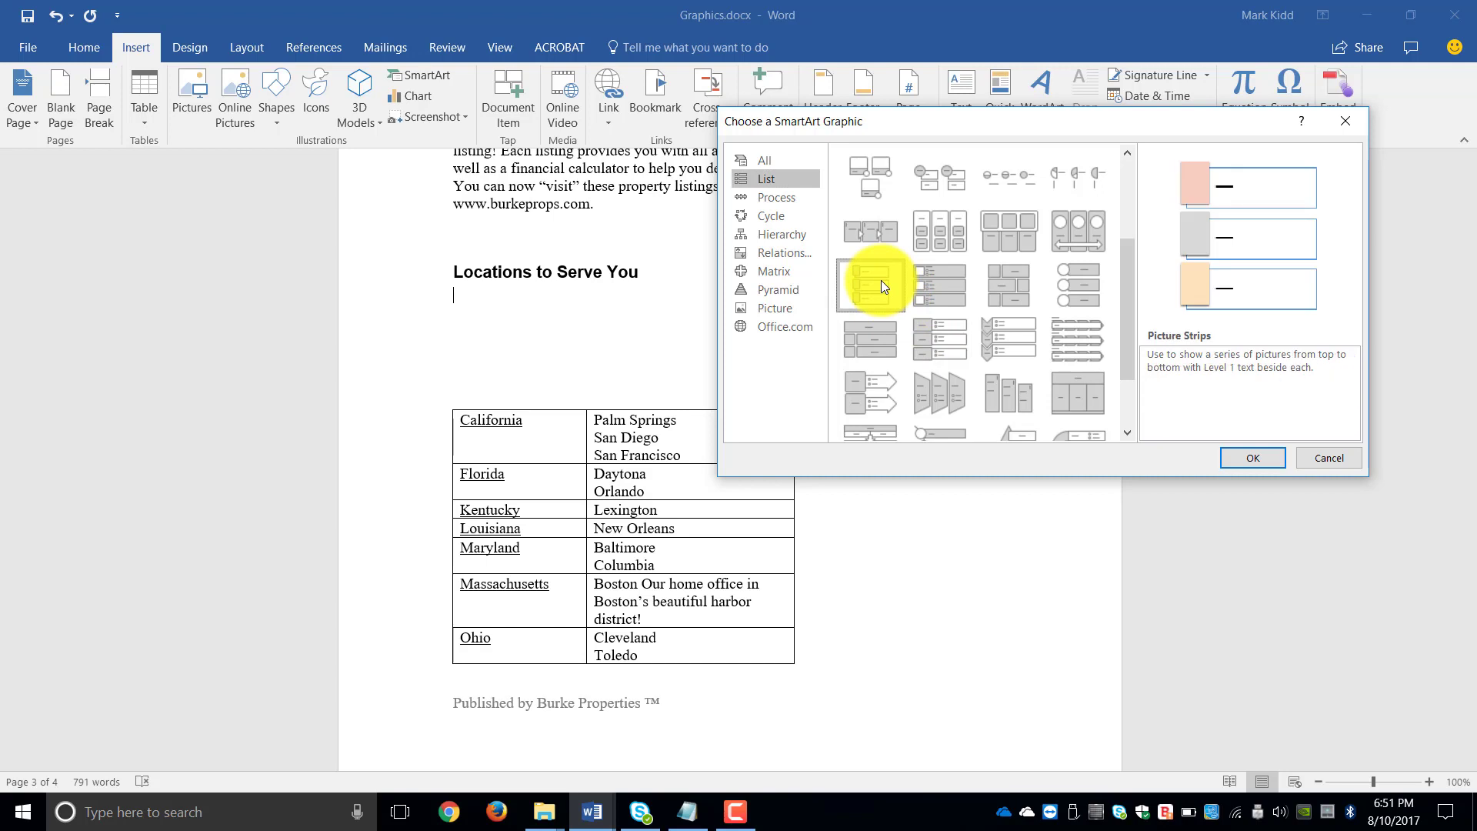
left_click(951, 344)
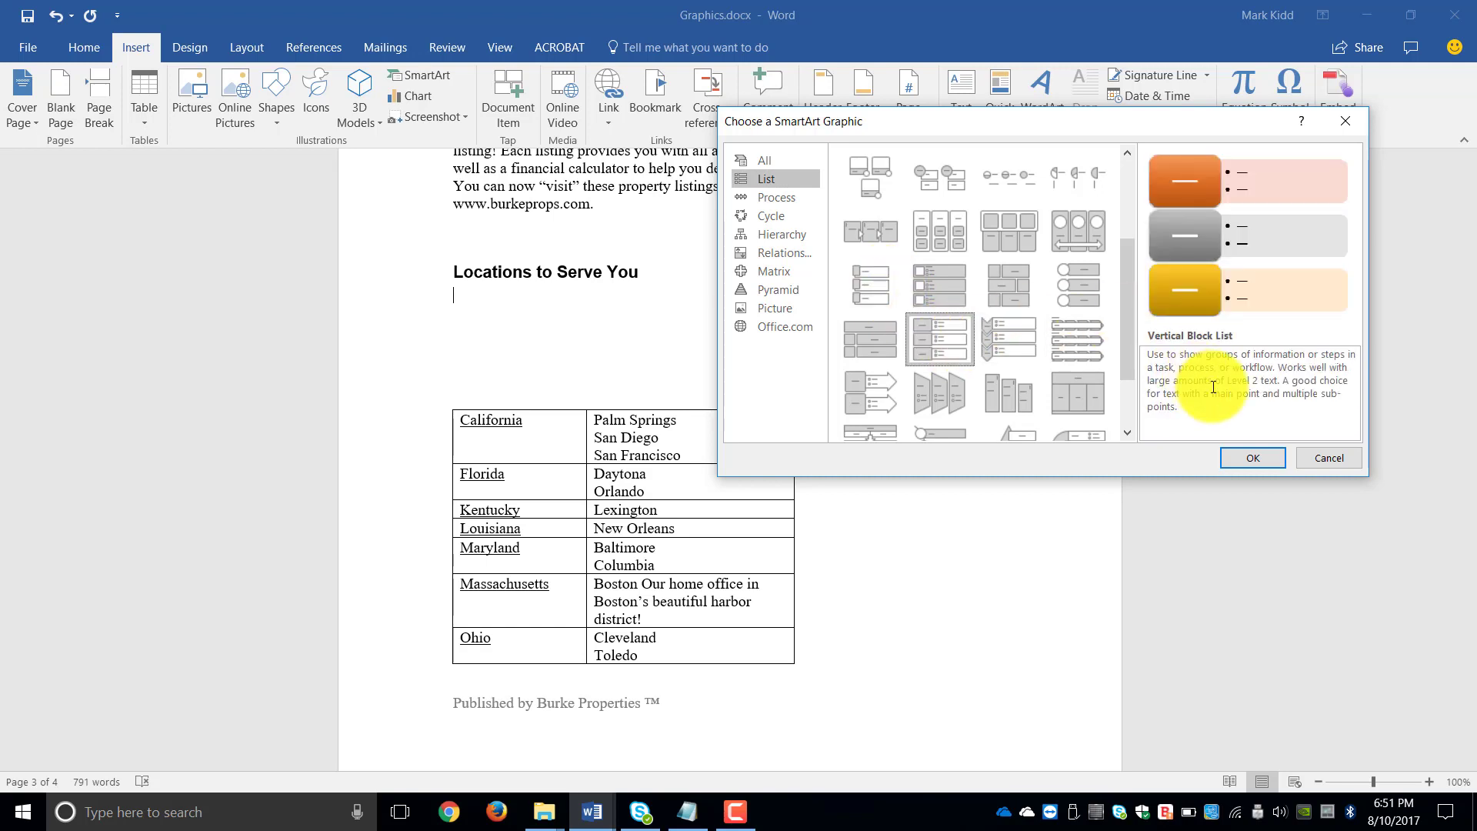
left_click(1249, 458)
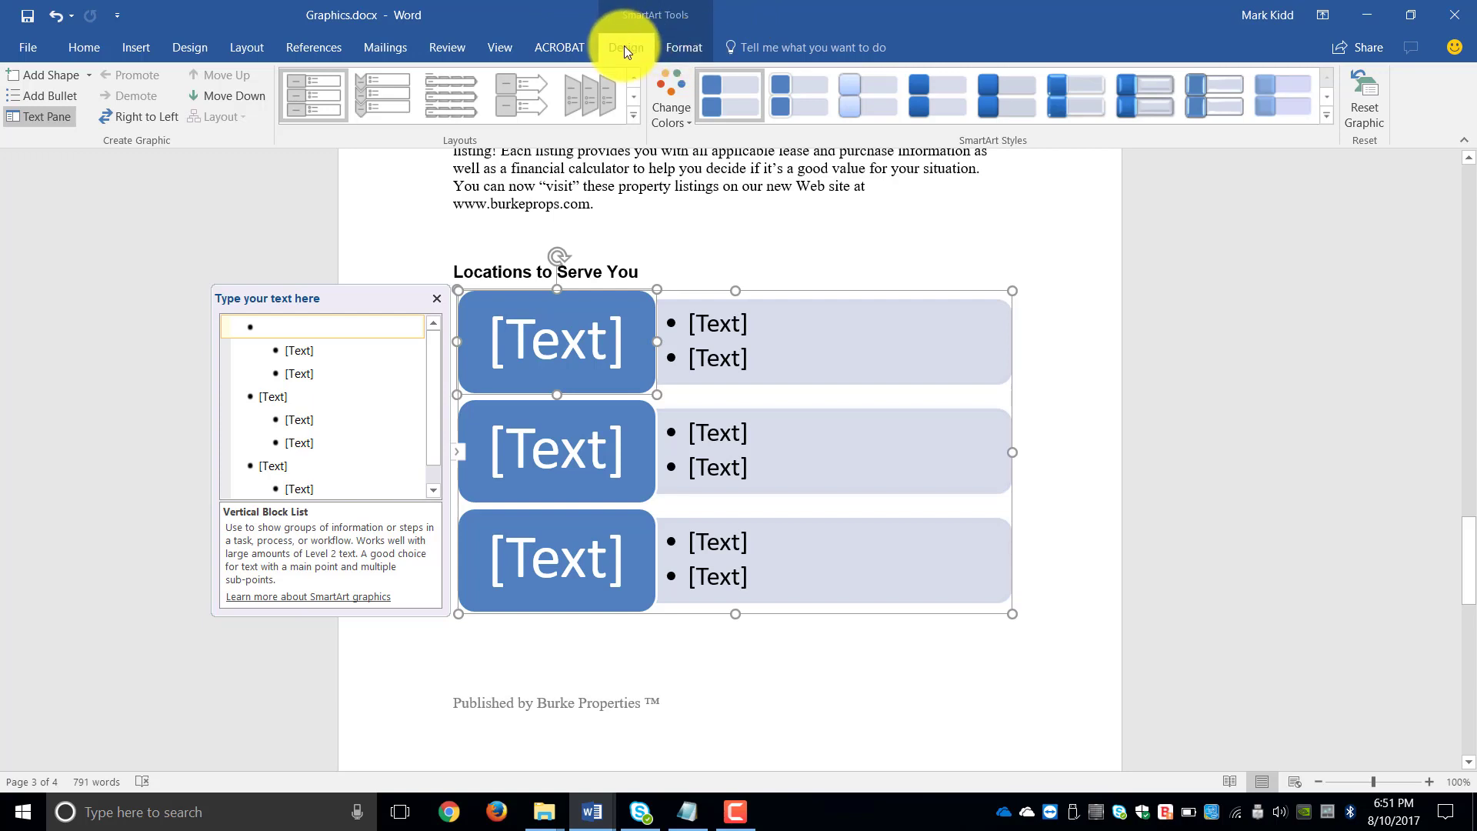
- Enter California, Florida and Kentucky as the three main entries of the SmartArt graphic, enlarging its text pane to show all bullets
left_click(675, 50)
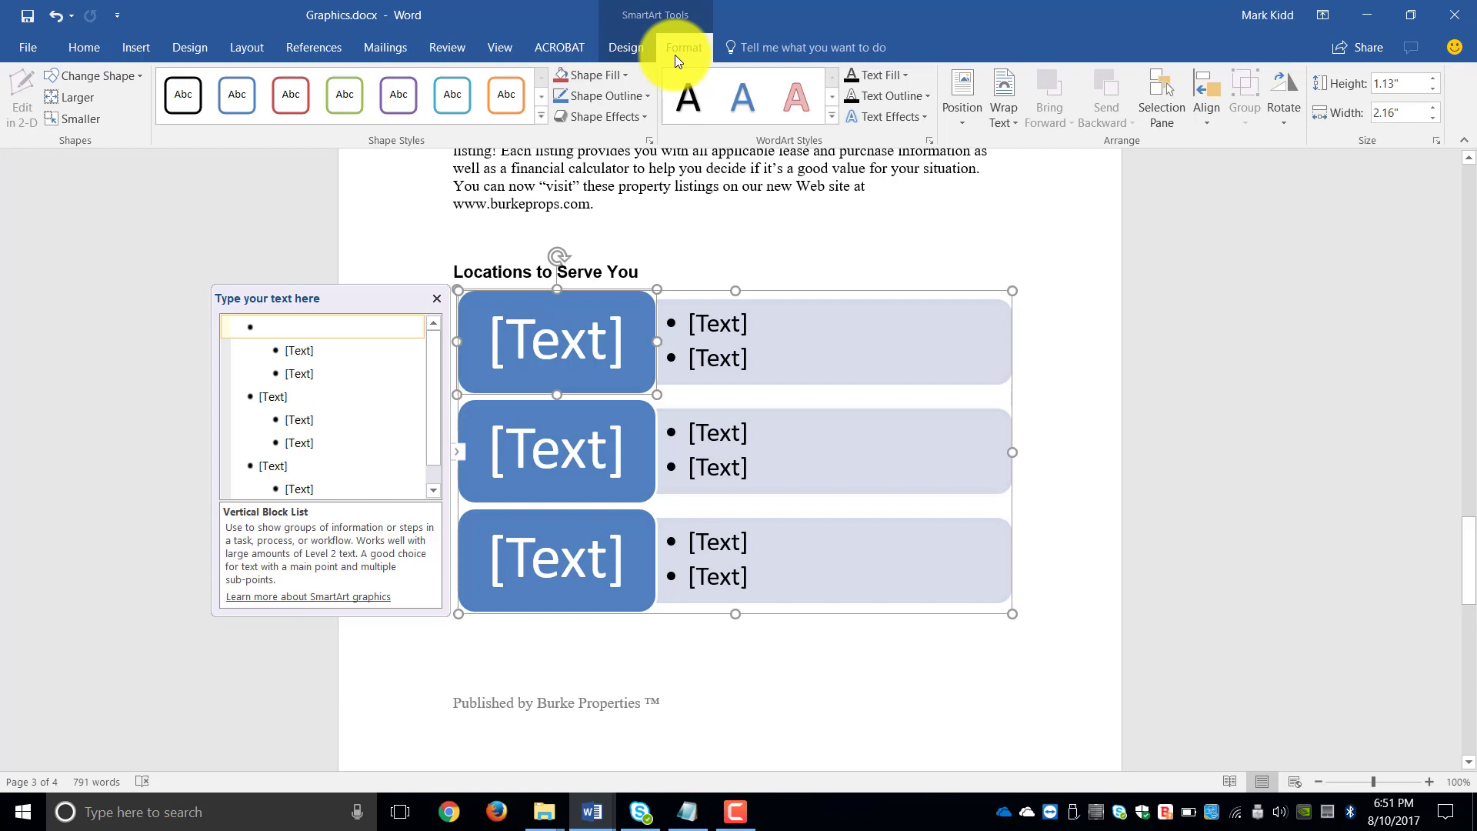
left_click(639, 49)
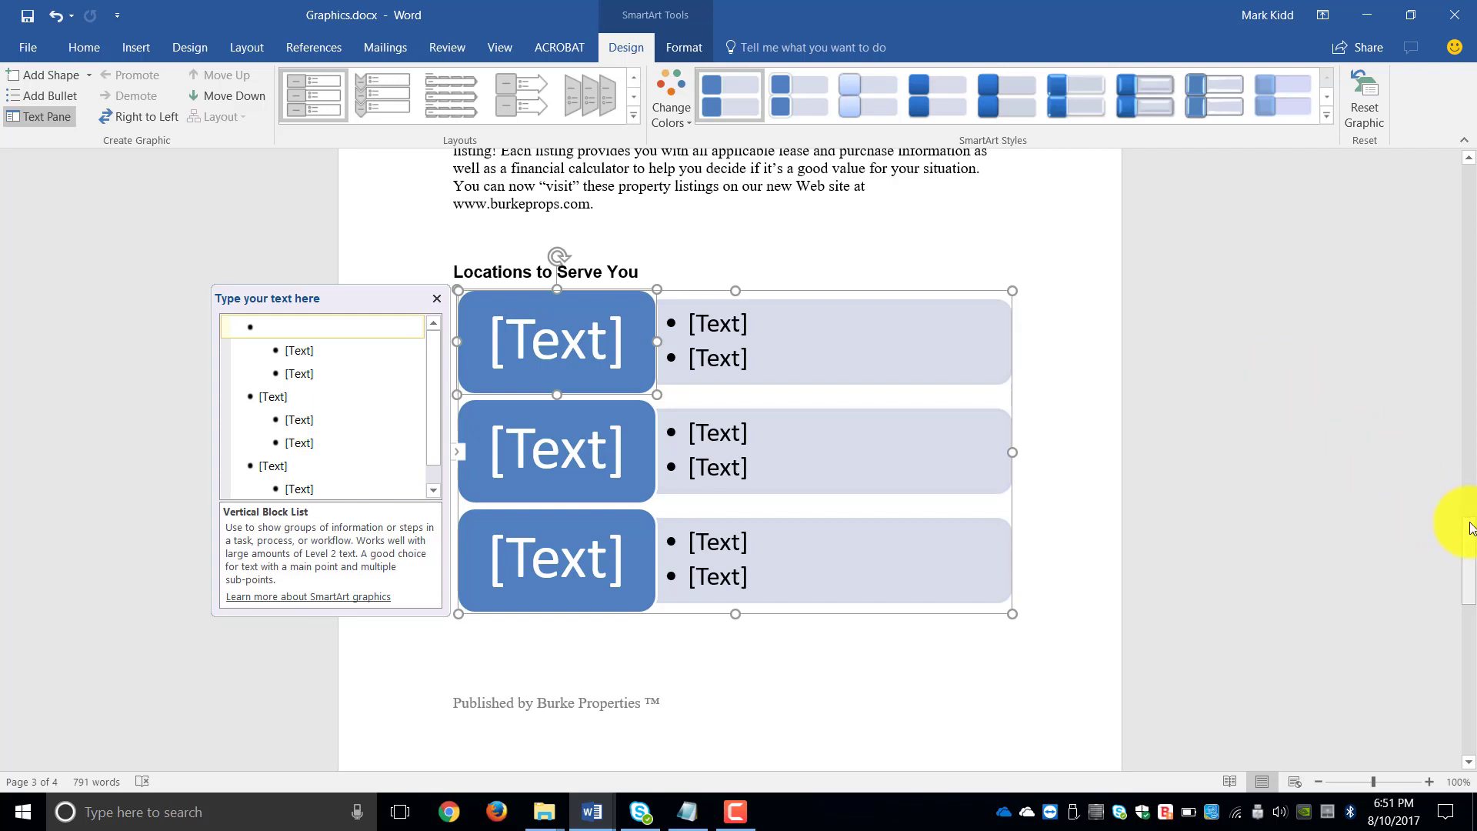
left_click_drag(1471, 528, 1475, 601)
left_click(301, 329)
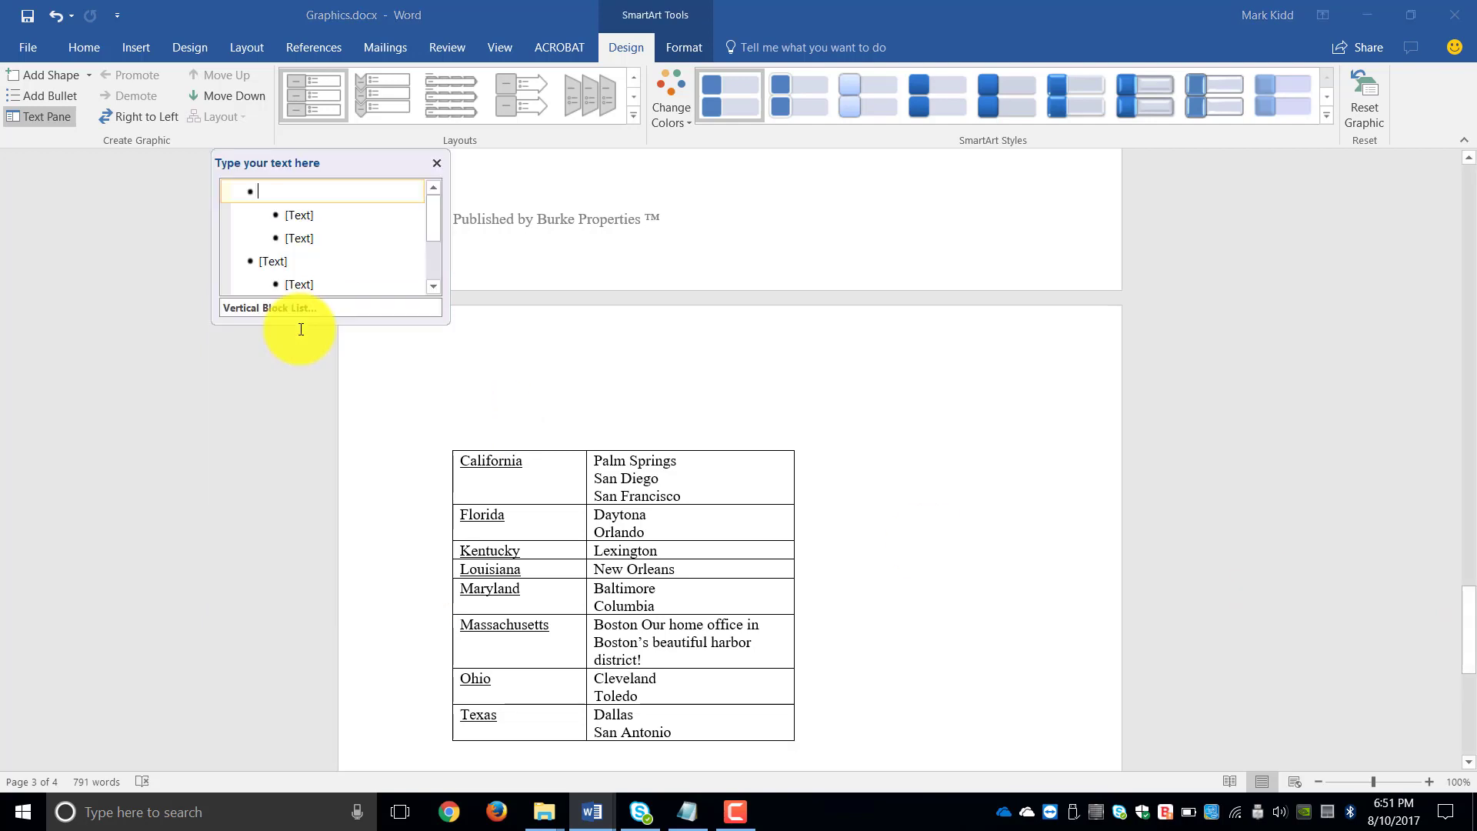
type("California")
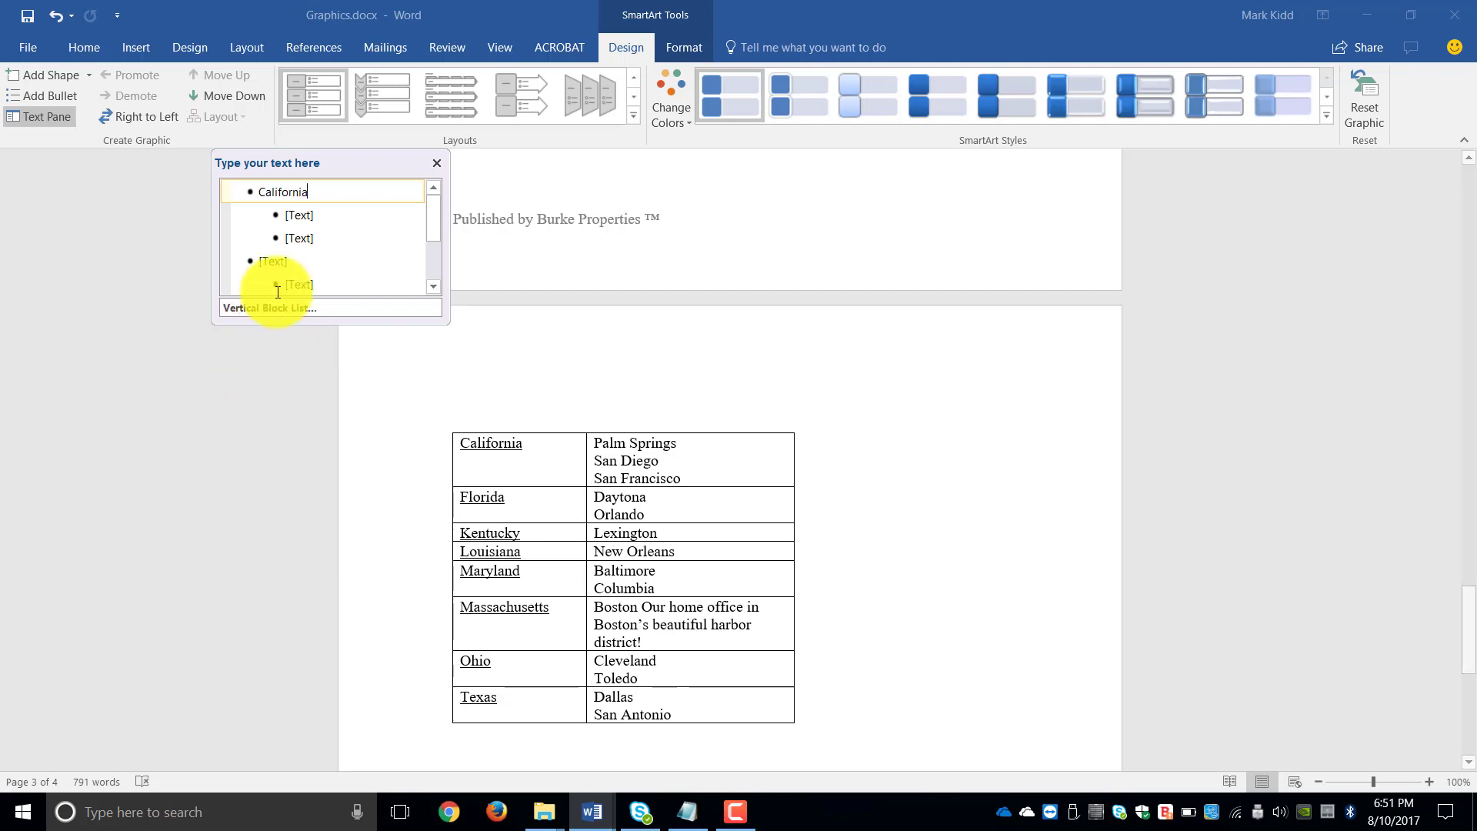
left_click(278, 262)
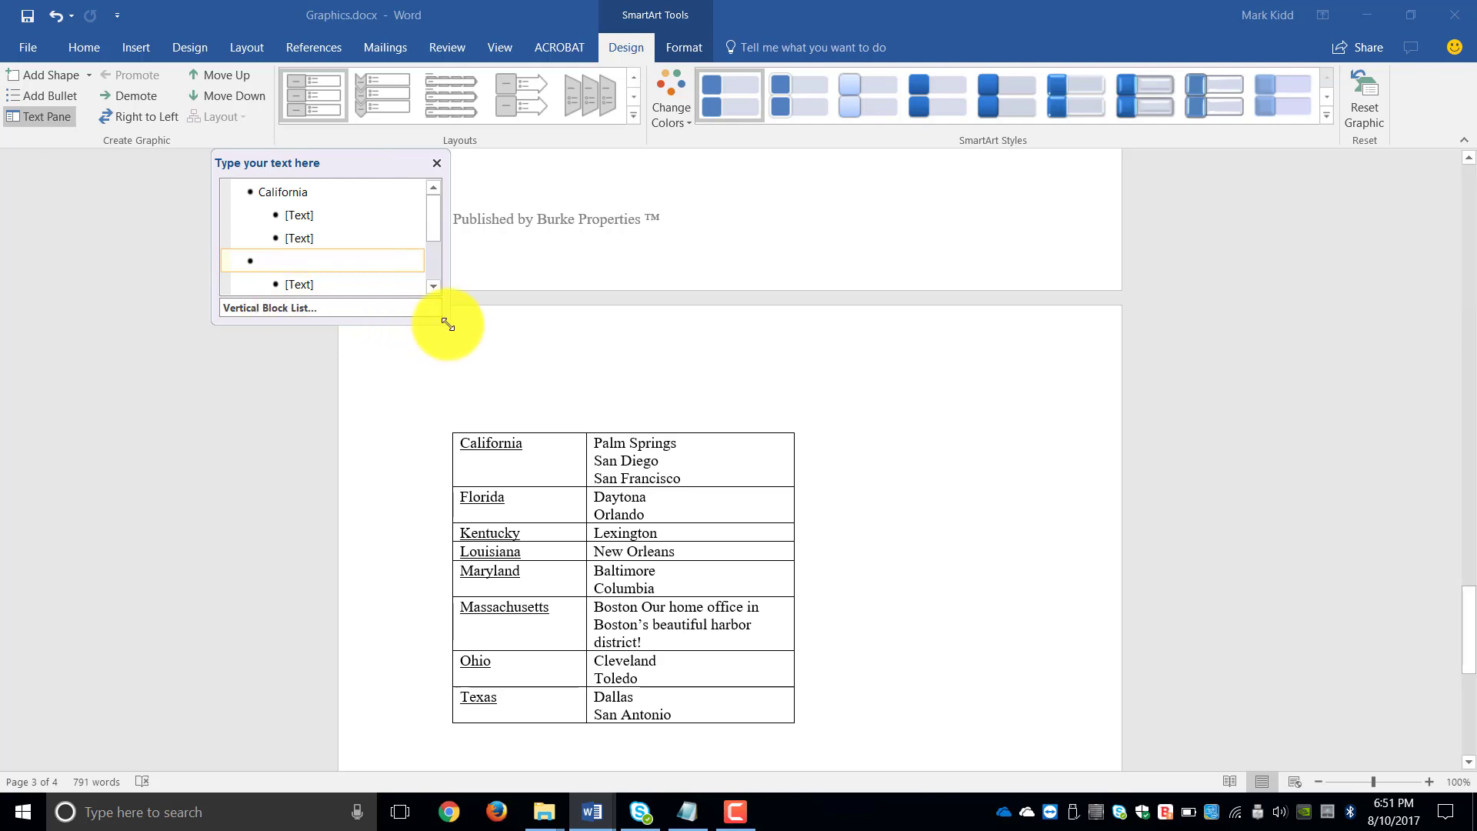
left_click_drag(444, 322, 429, 554)
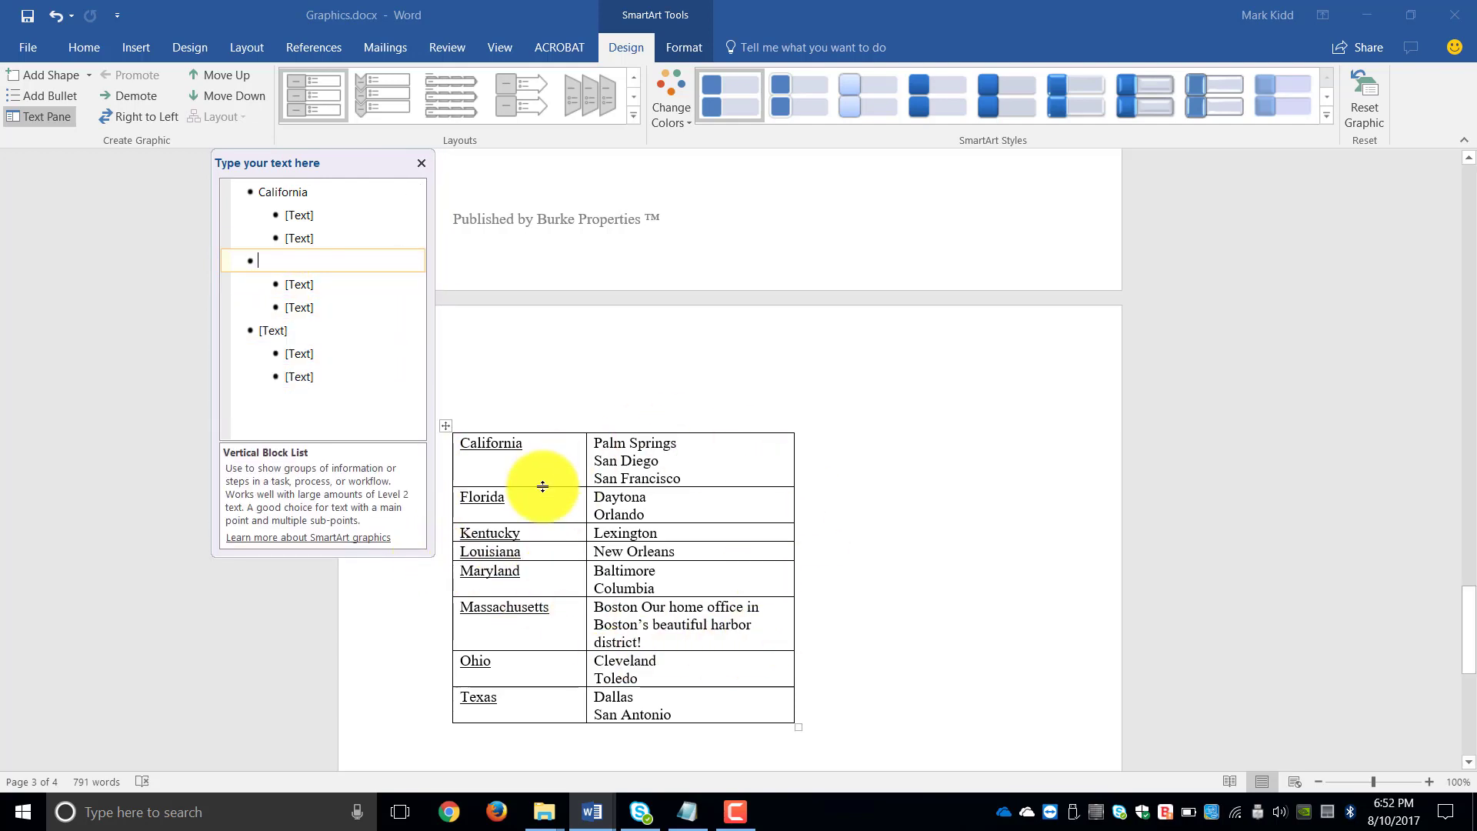
type("Florida")
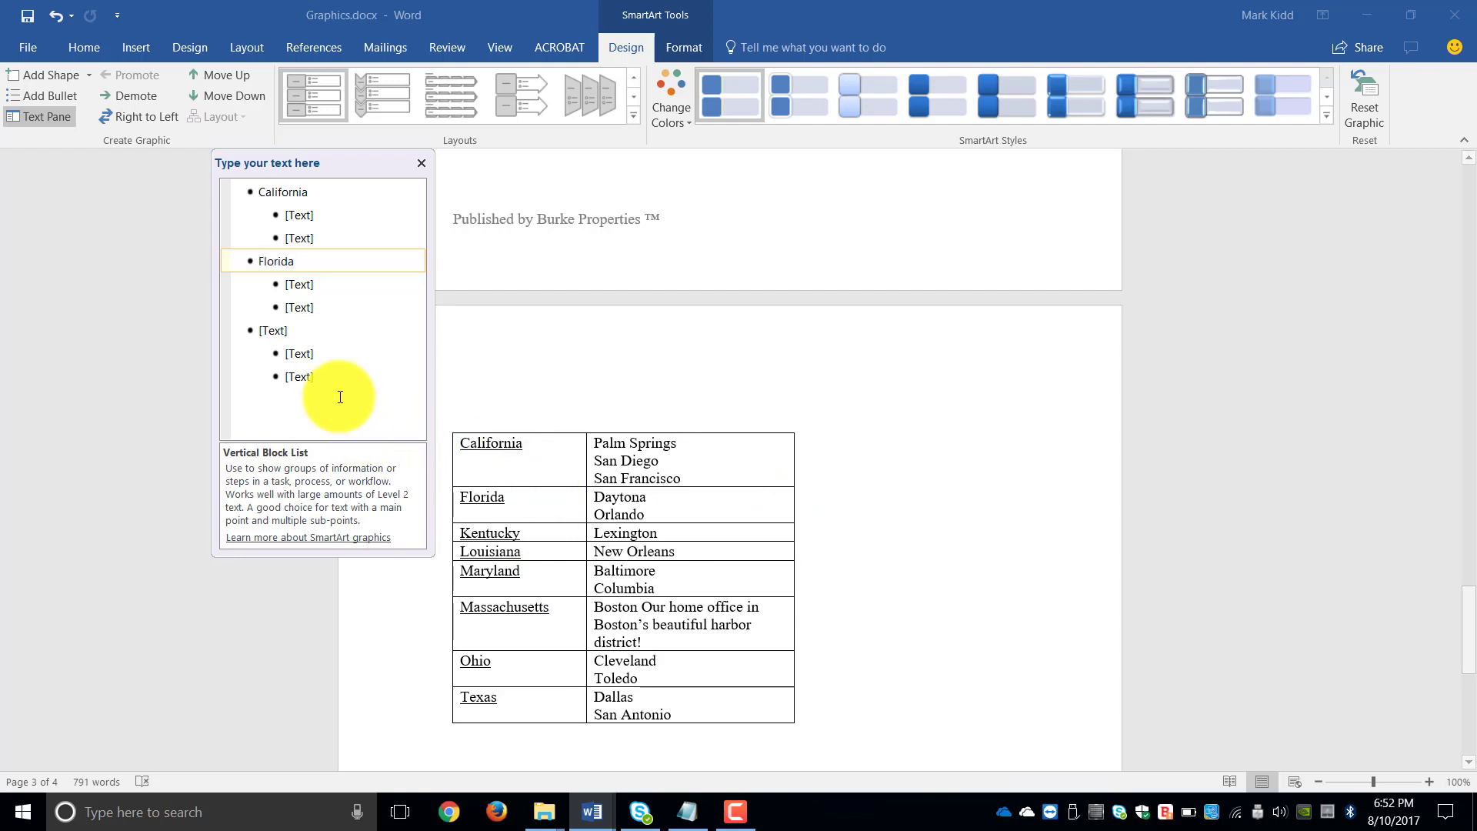
left_click(286, 331)
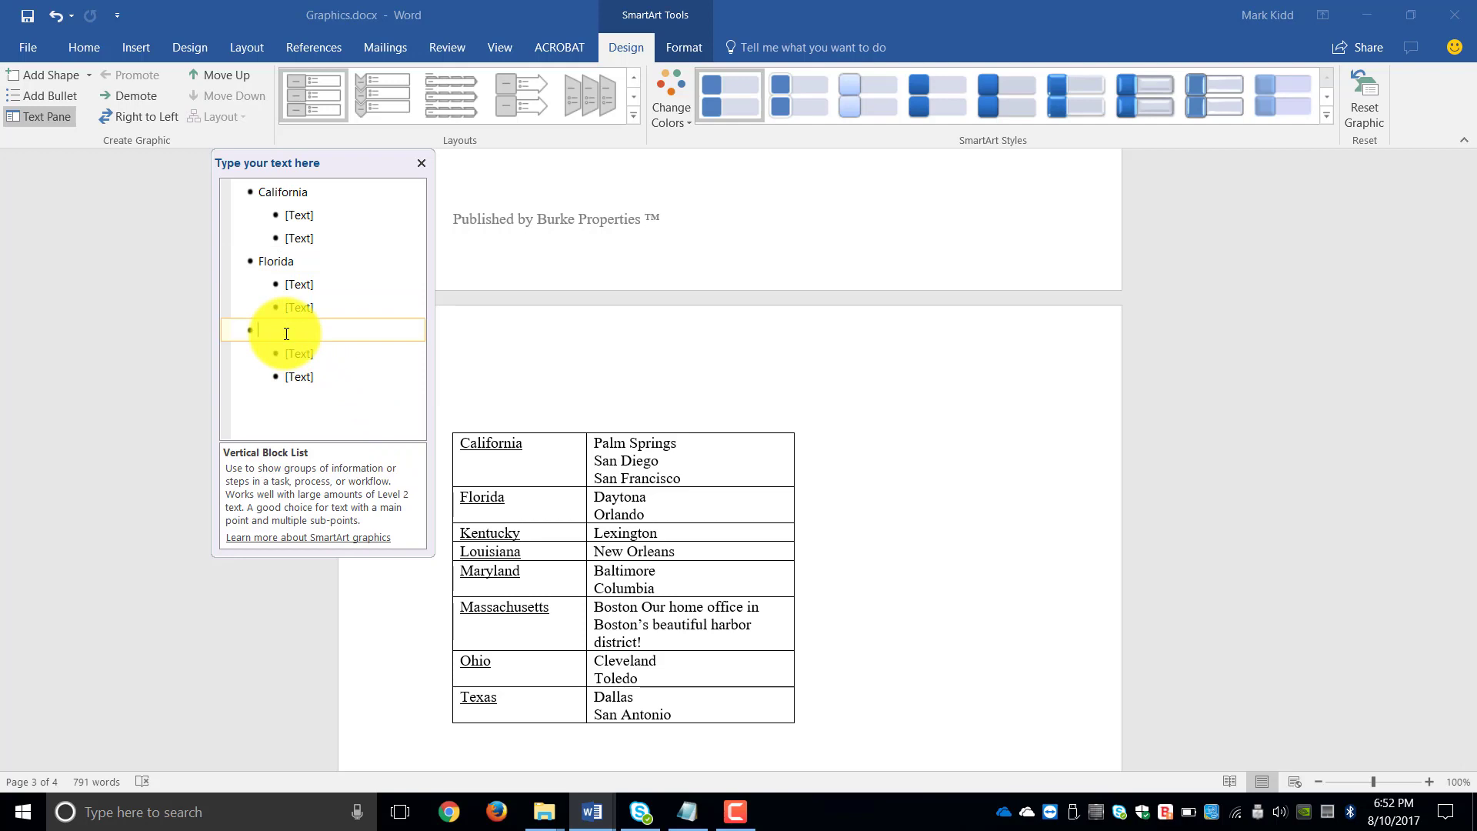
type("Kentucky")
- Fill in the first sub-bullet under each state: Palm Springs for California, Daytona for Florida and Lexington for Kentucky
left_click(293, 377)
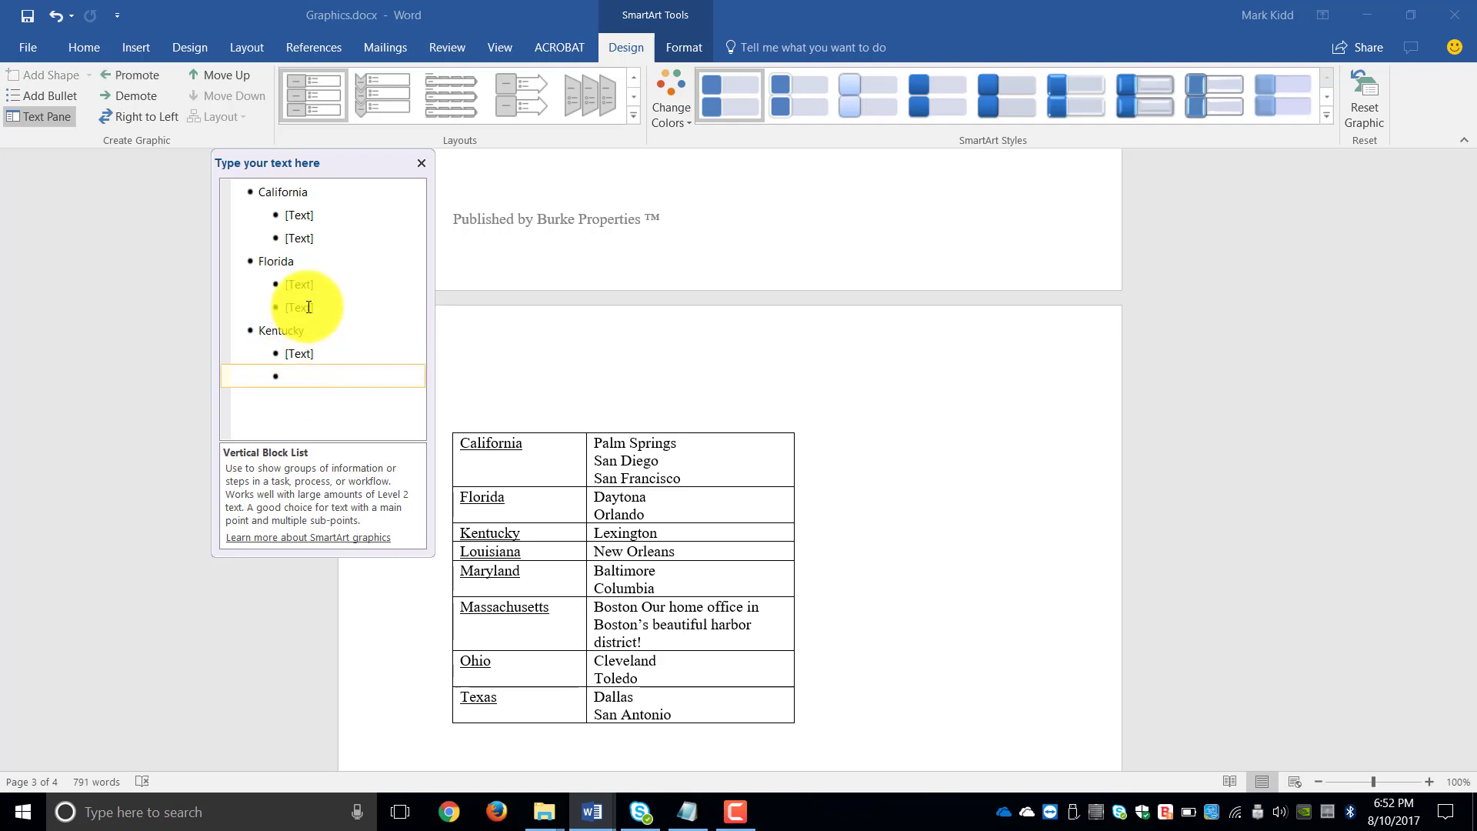
left_click(300, 214)
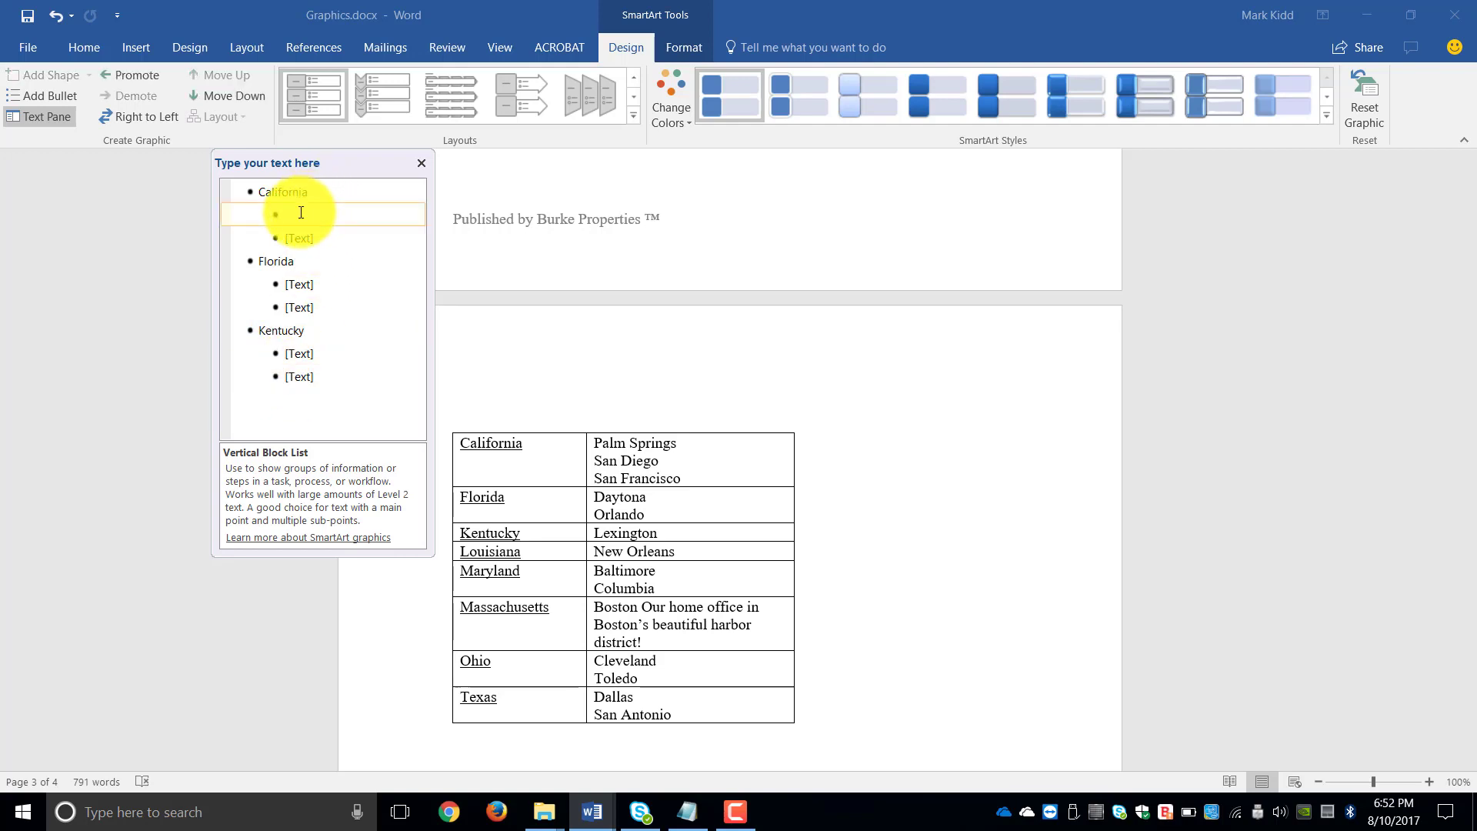
type("Palm Springs")
left_click(300, 283)
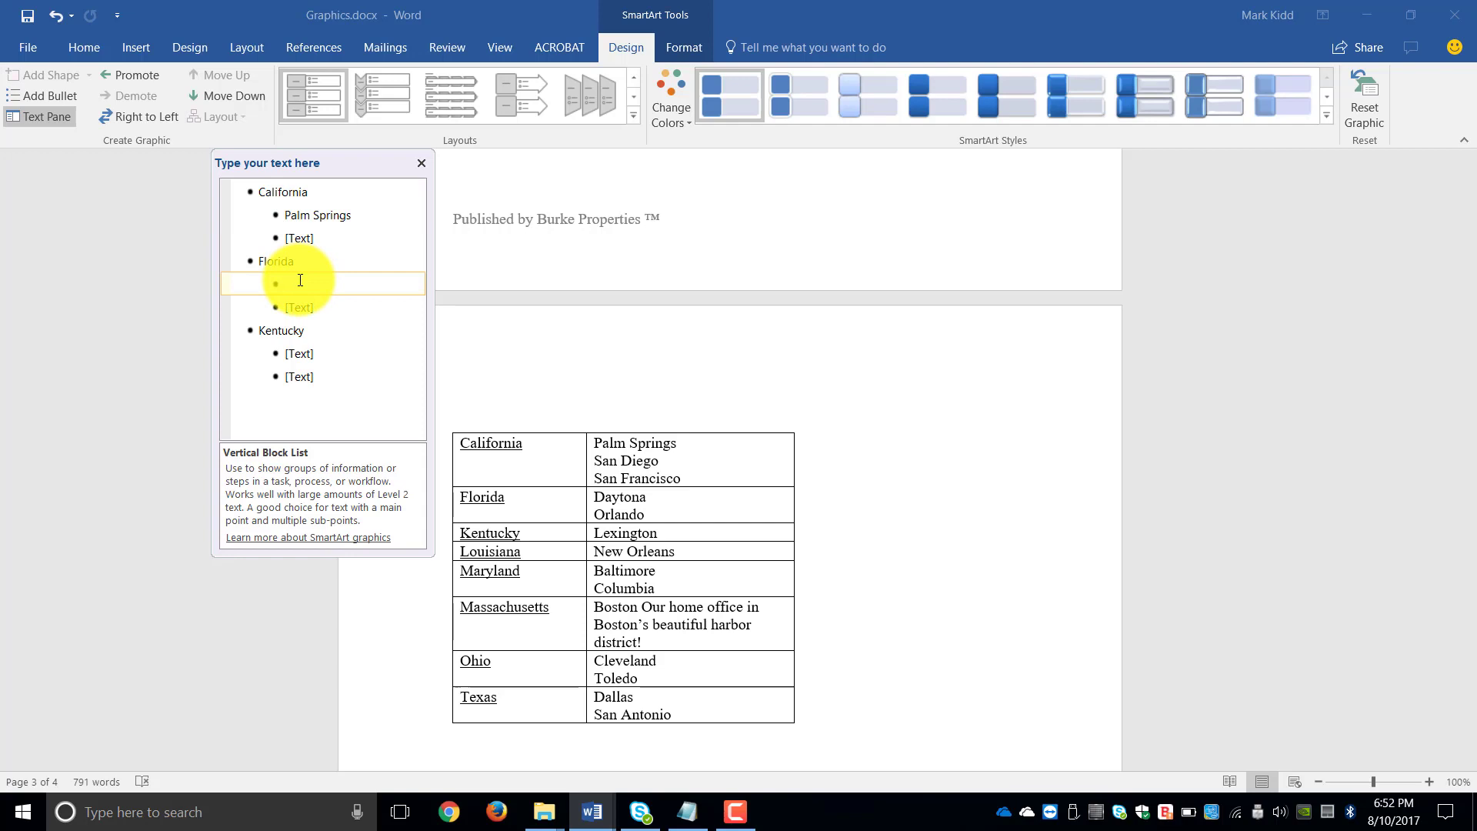
type("Daytona")
left_click(304, 353)
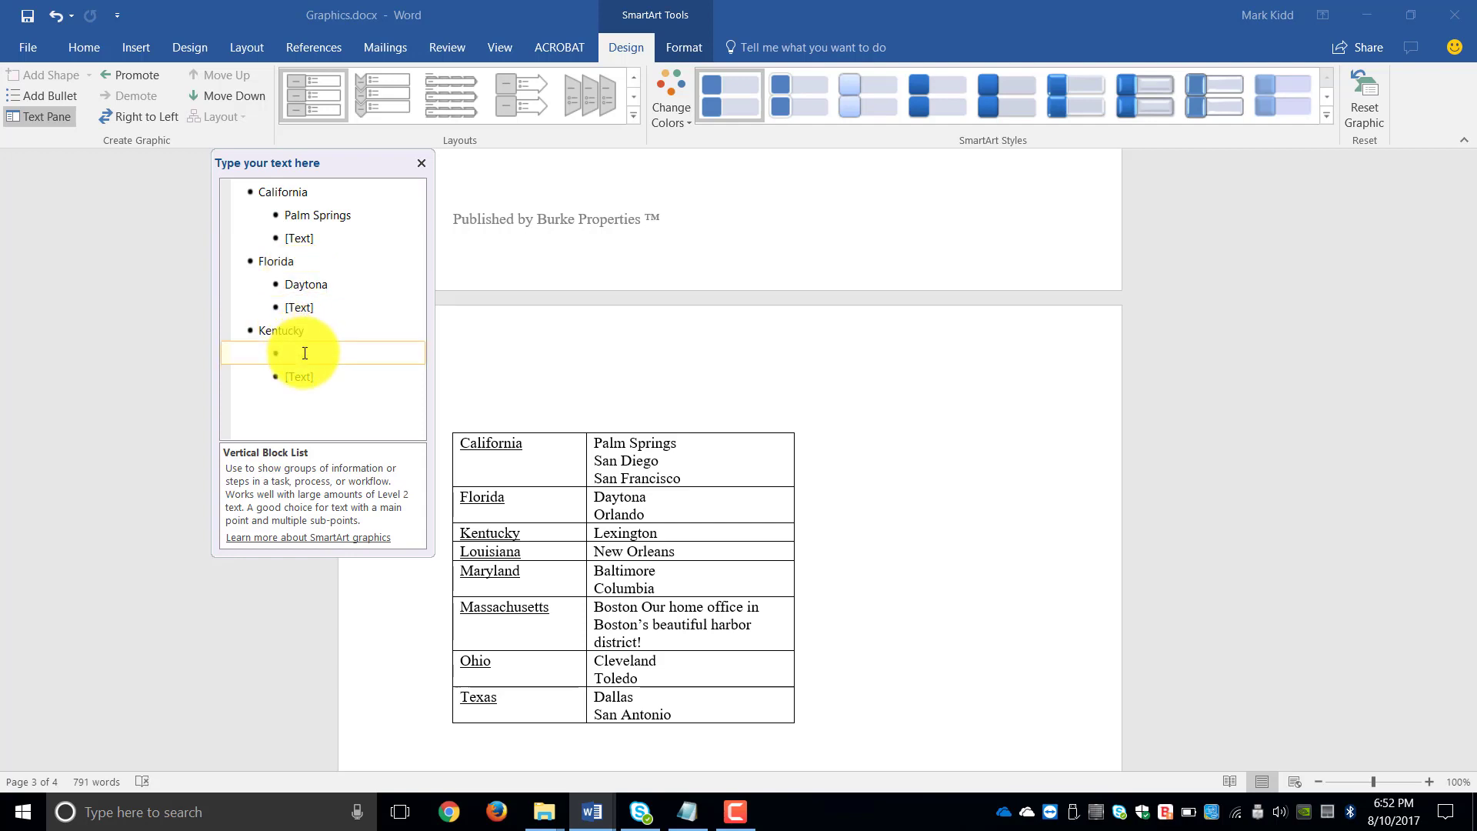
type("Lexington")
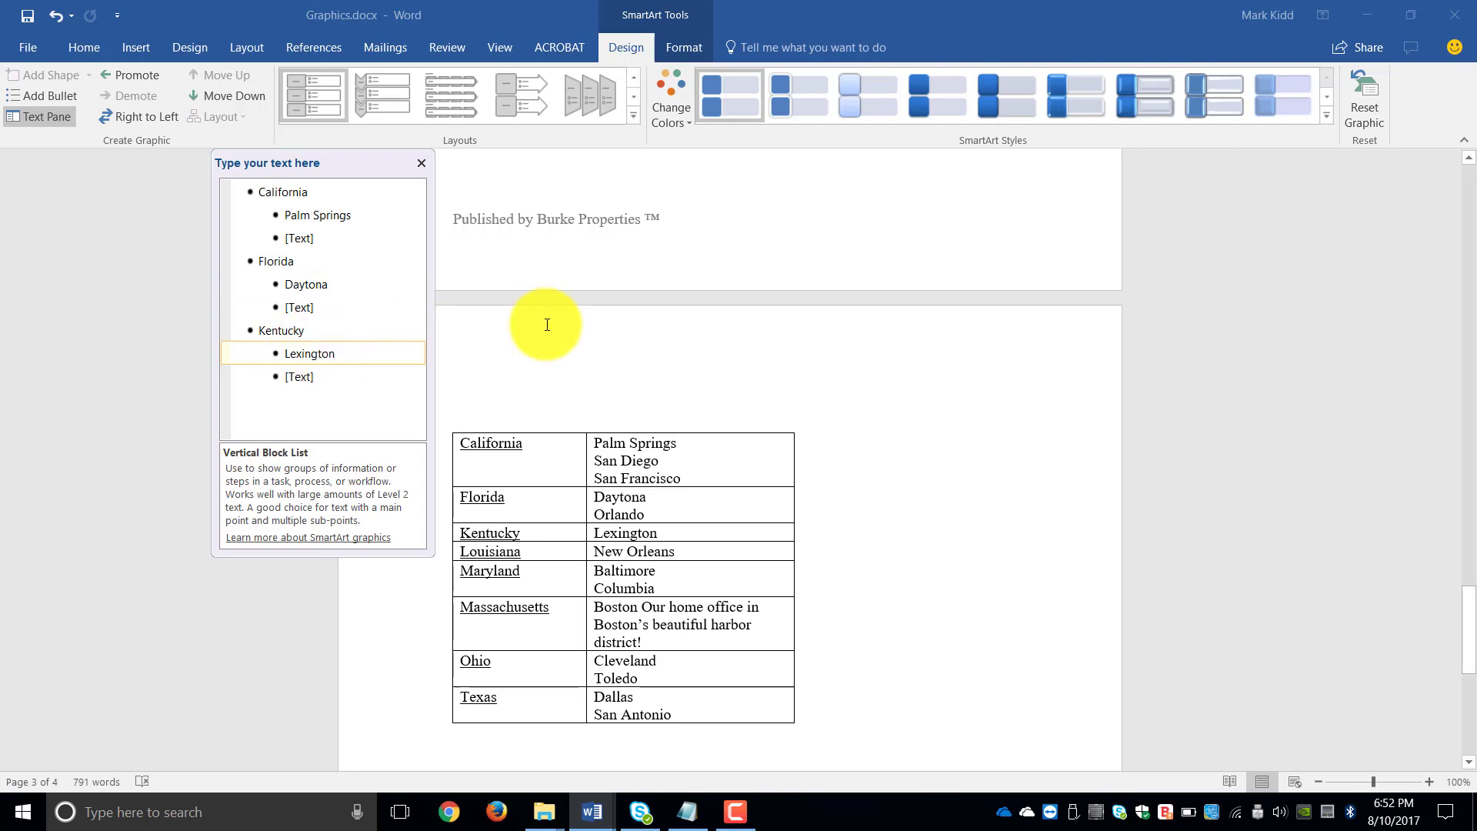
- Delete the empty second bullet under California, Florida and Kentucky in the SmartArt graphic
left_click_drag(1471, 629, 1471, 569)
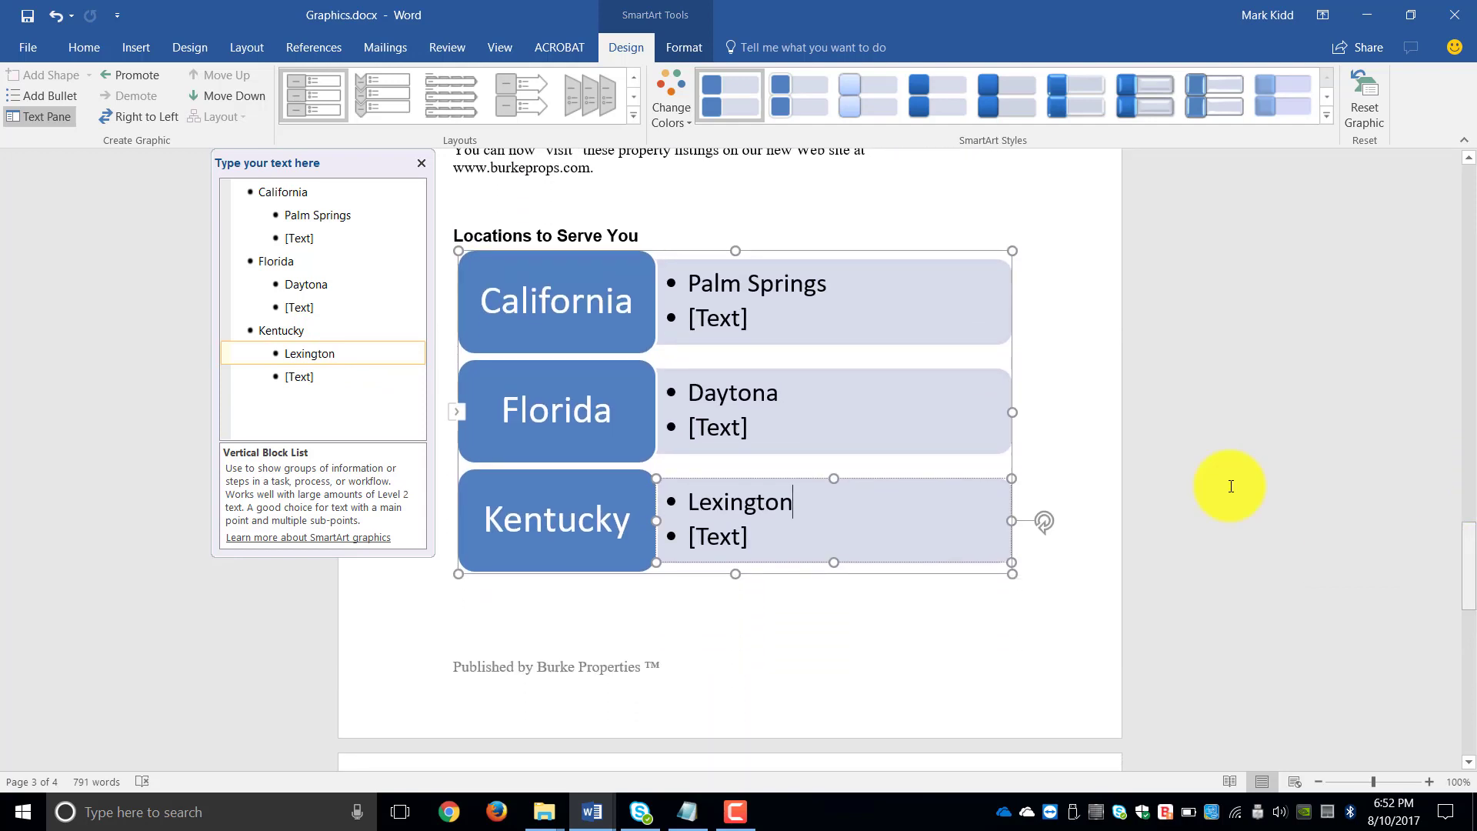
left_click(700, 321)
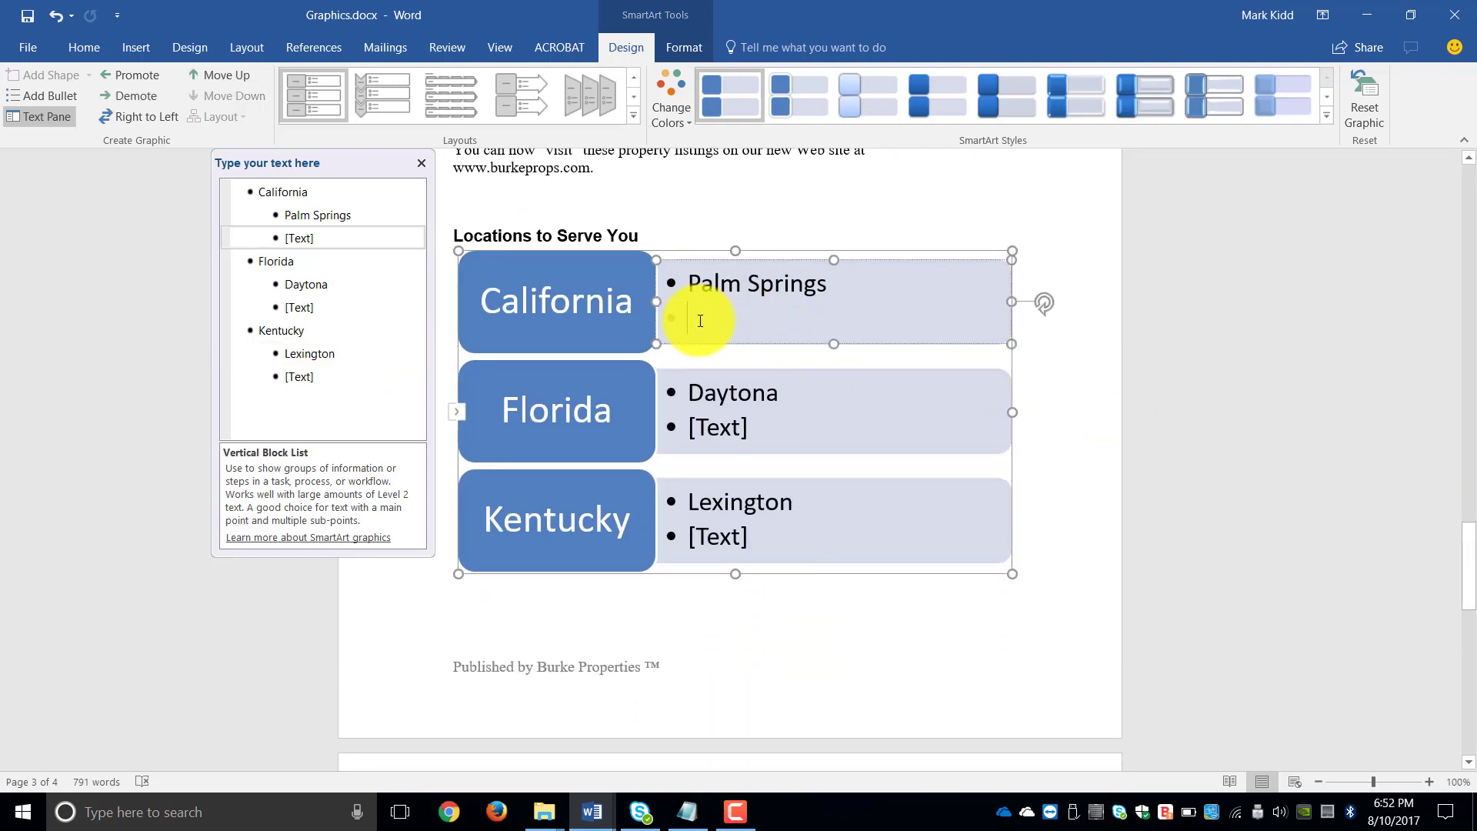
key("BackSpace")
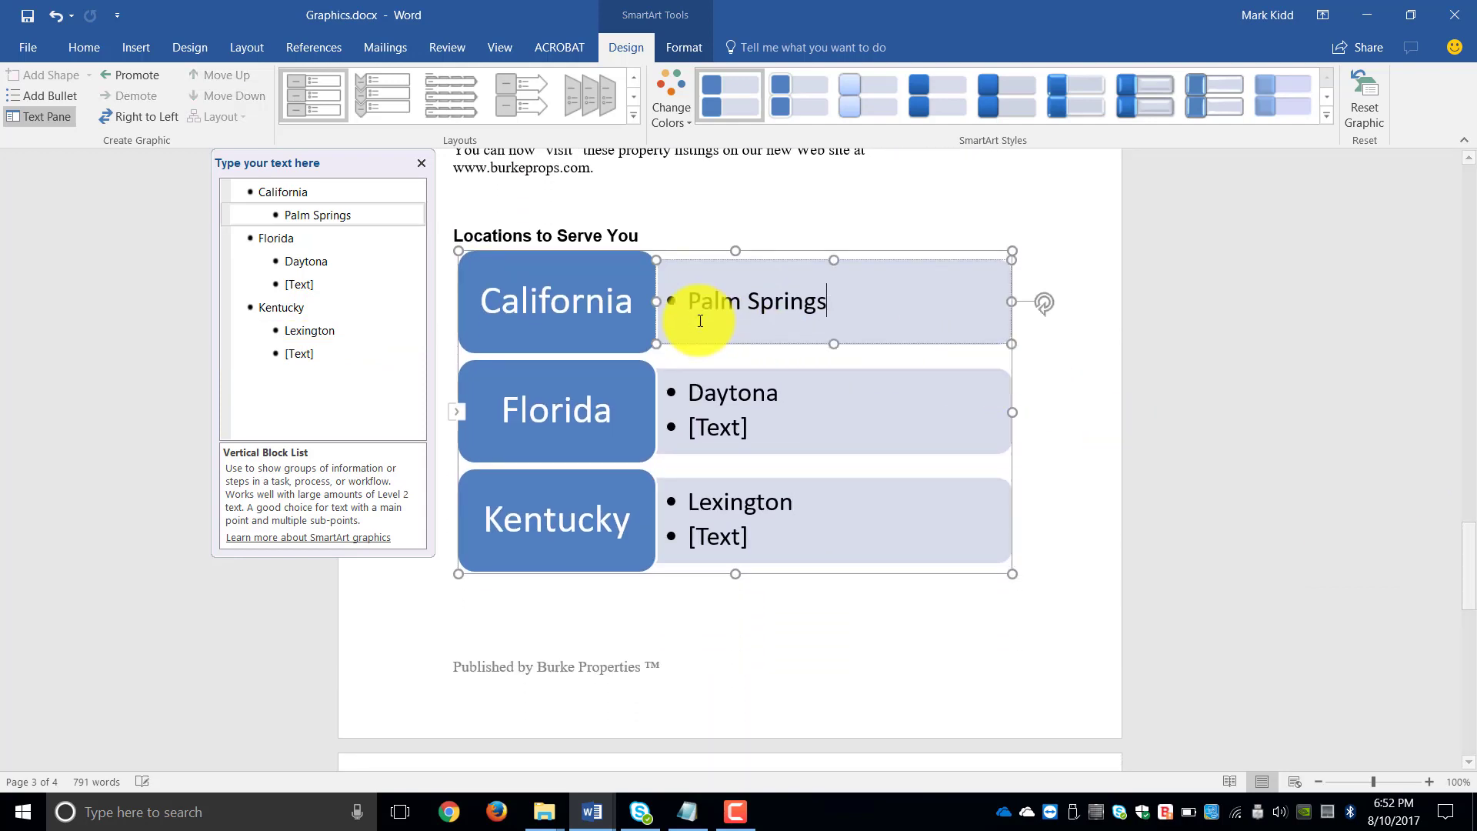
left_click(703, 427)
key("BackSpace")
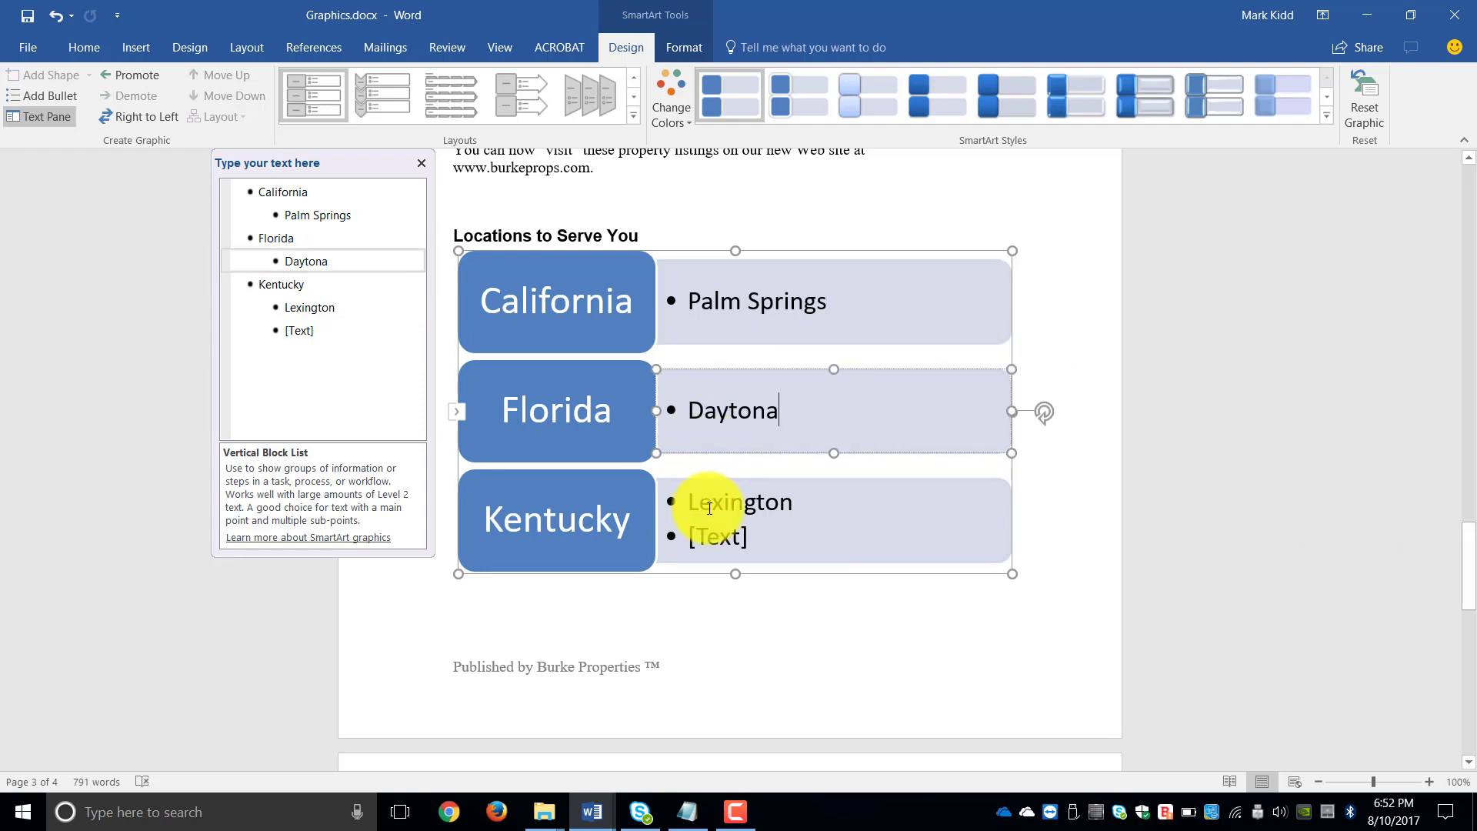
left_click(704, 533)
key("BackSpace")
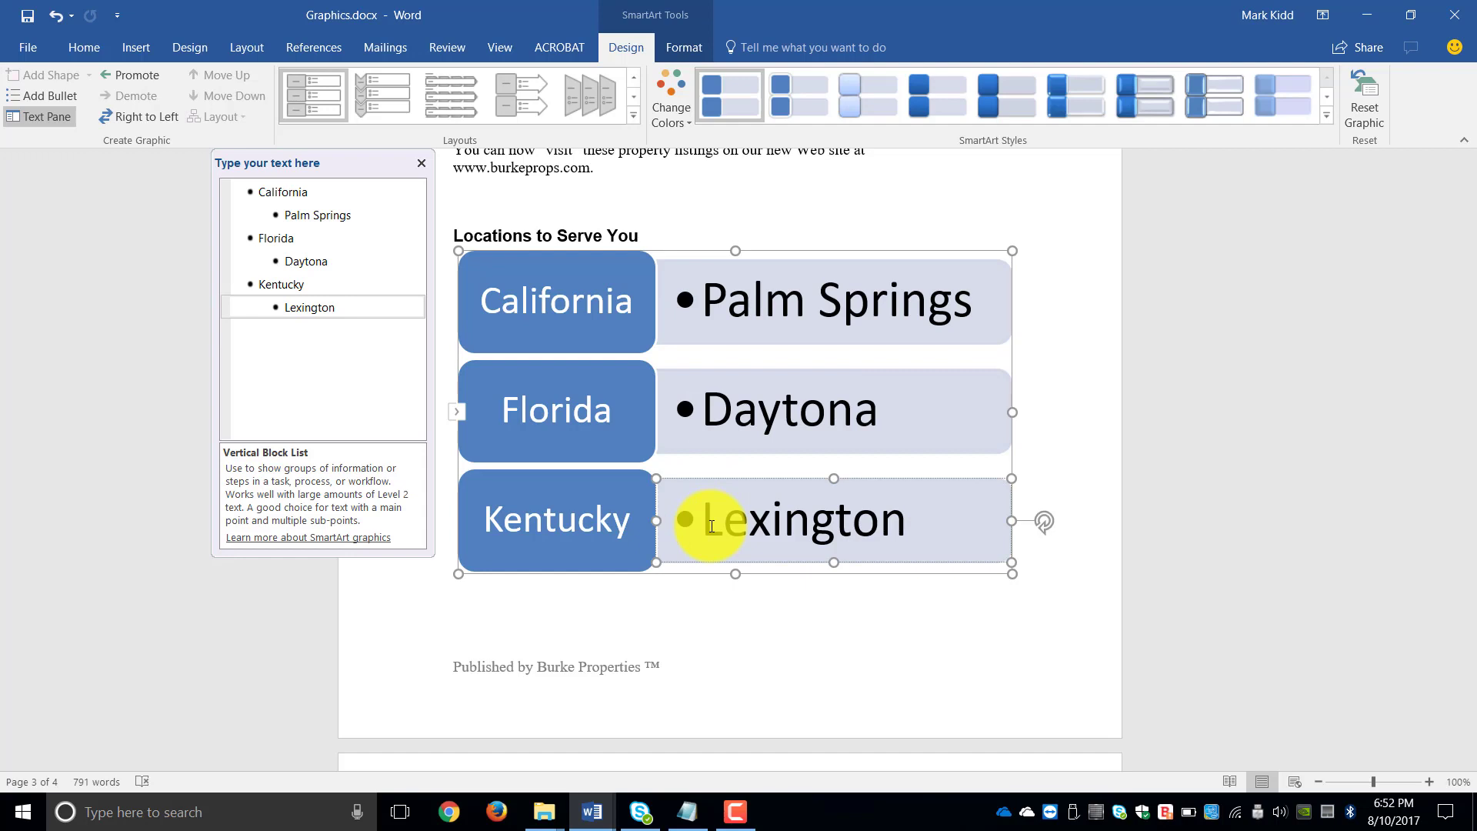
- Add a fourth shape below Kentucky in the SmartArt graphic and label it Ohio
left_click(560, 481)
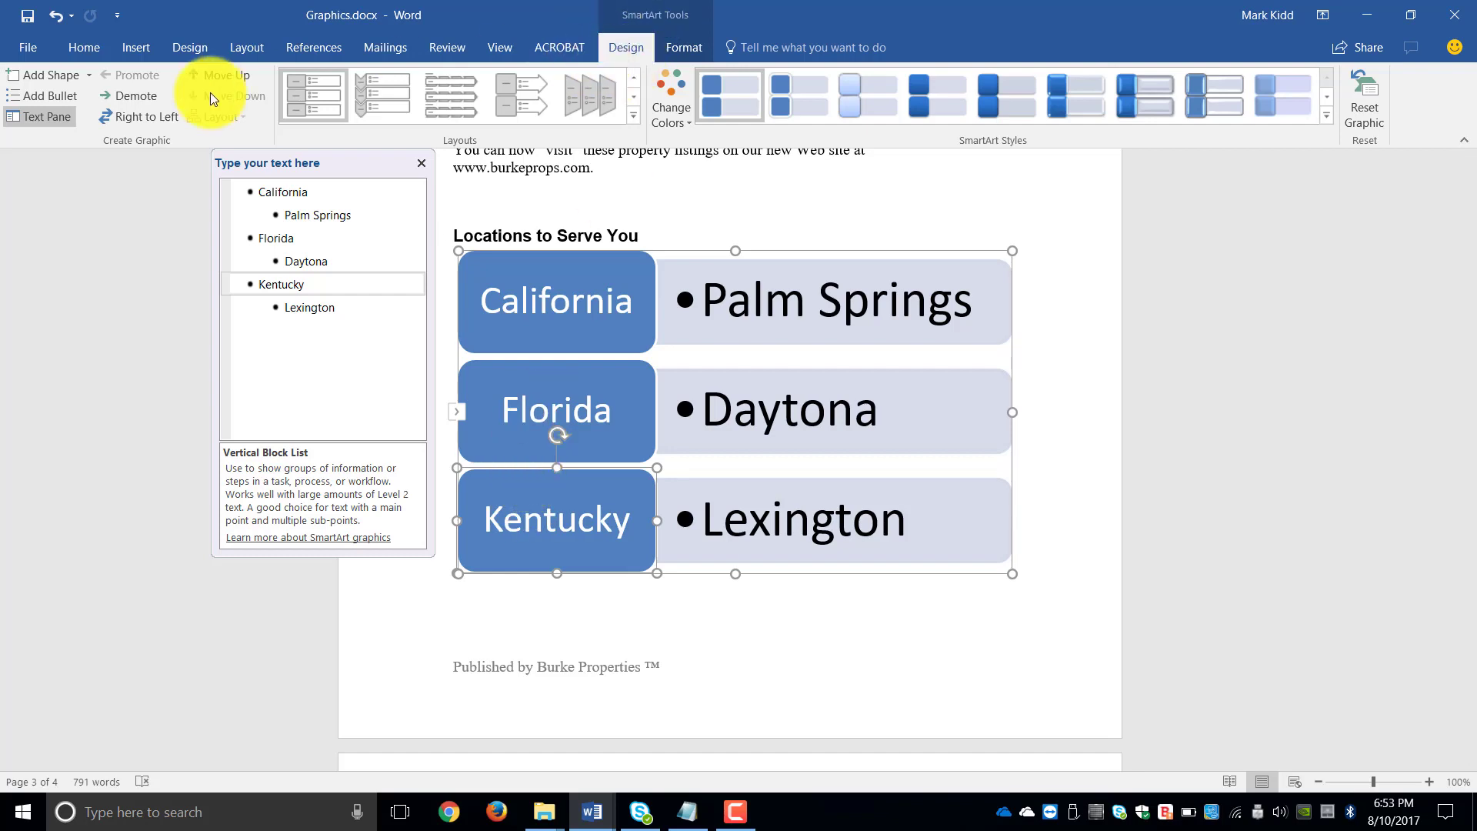
left_click(30, 73)
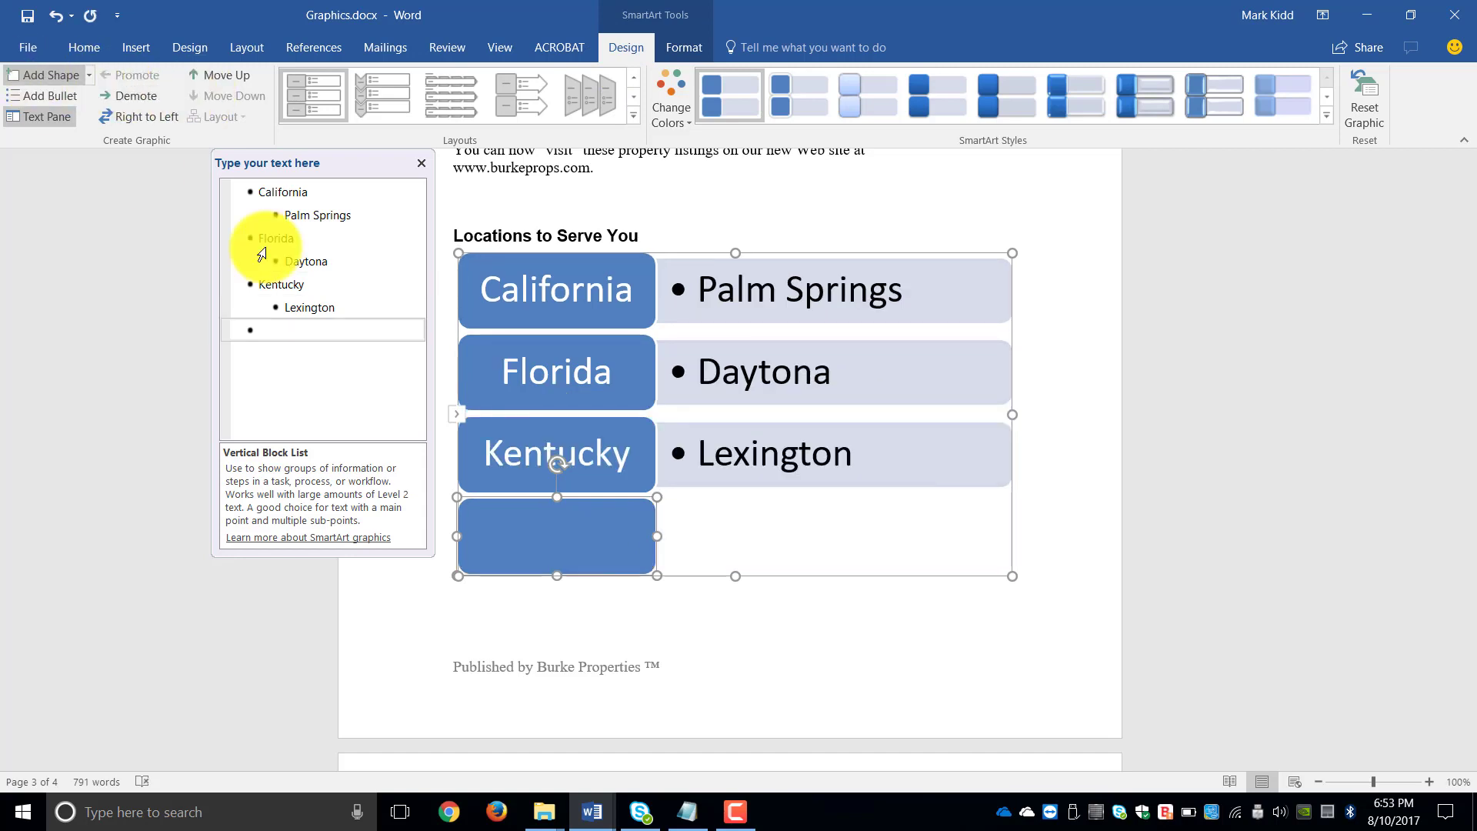
left_click_drag(1465, 531, 1473, 650)
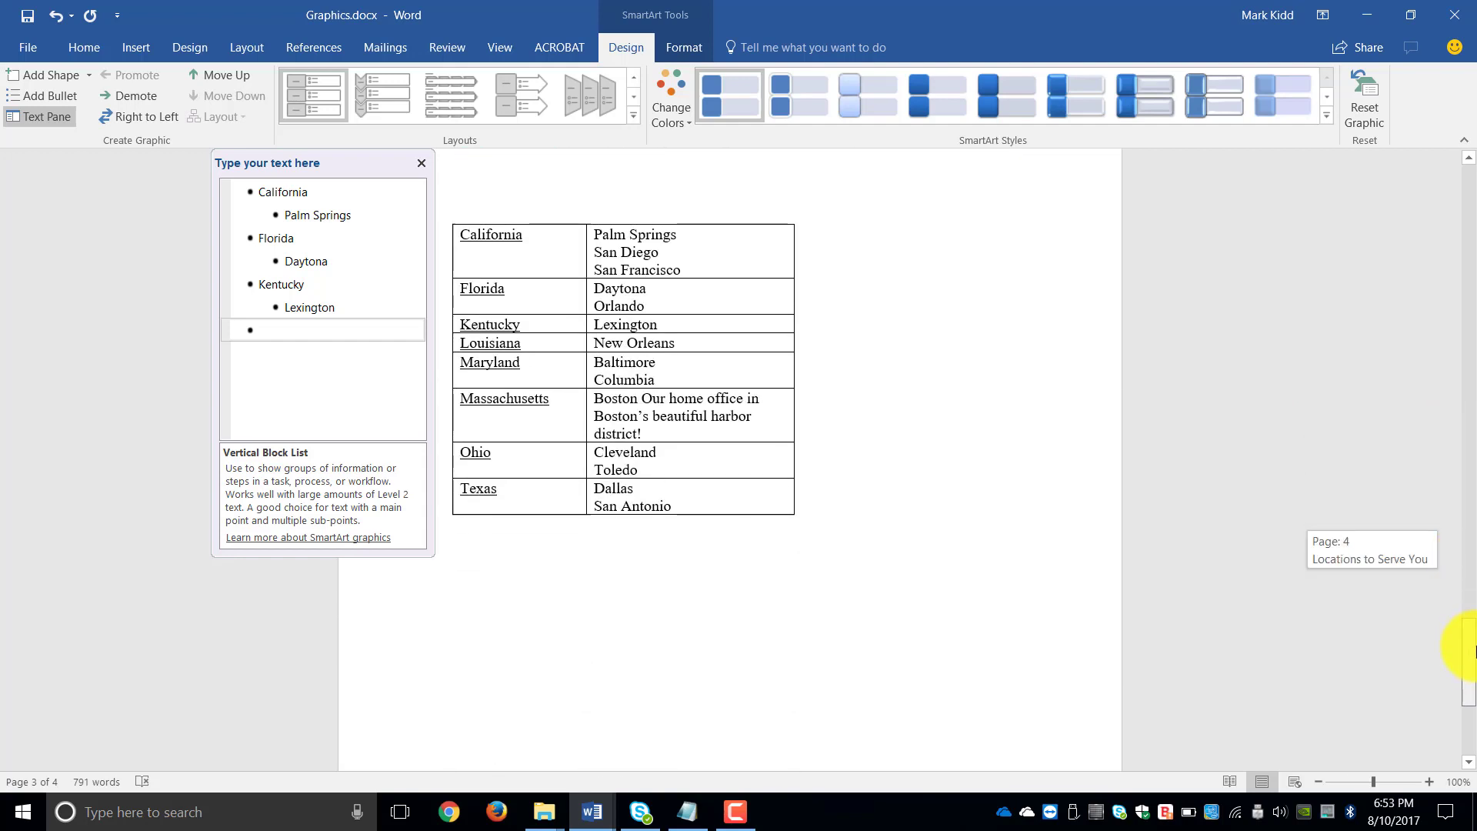
left_click_drag(1473, 653, 1473, 542)
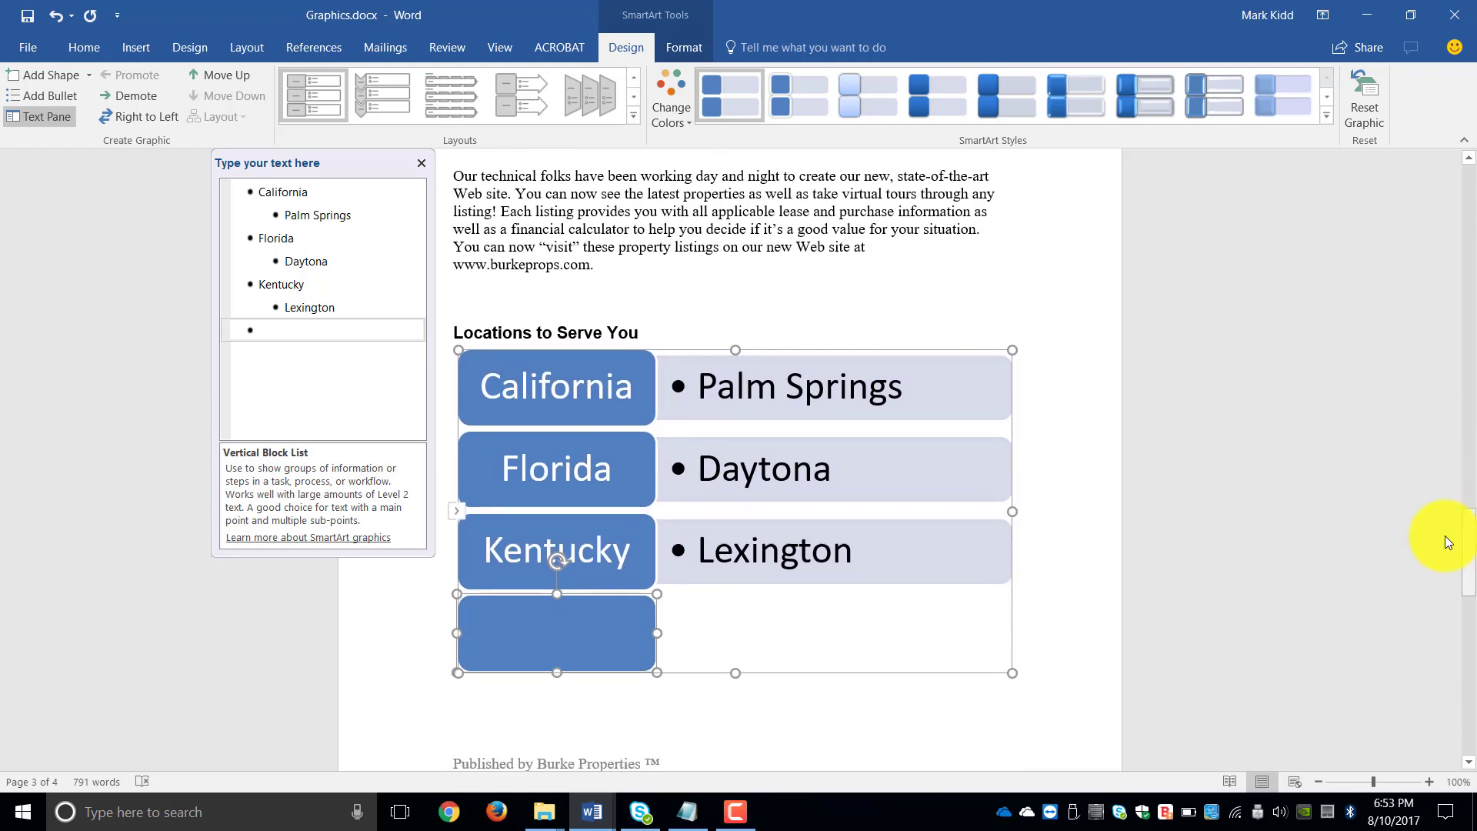
left_click(595, 631)
type("Ohio")
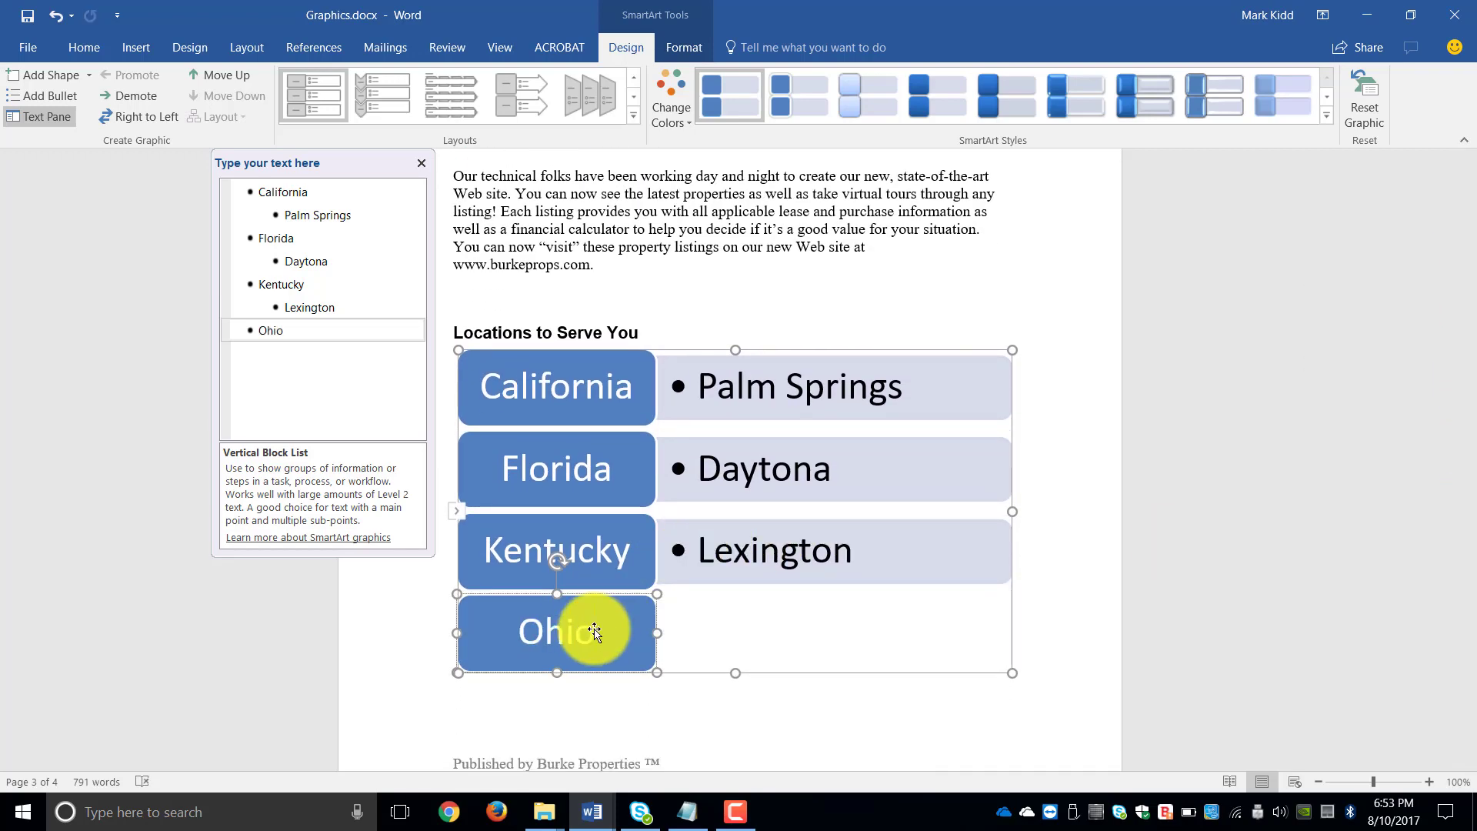
left_click(741, 623)
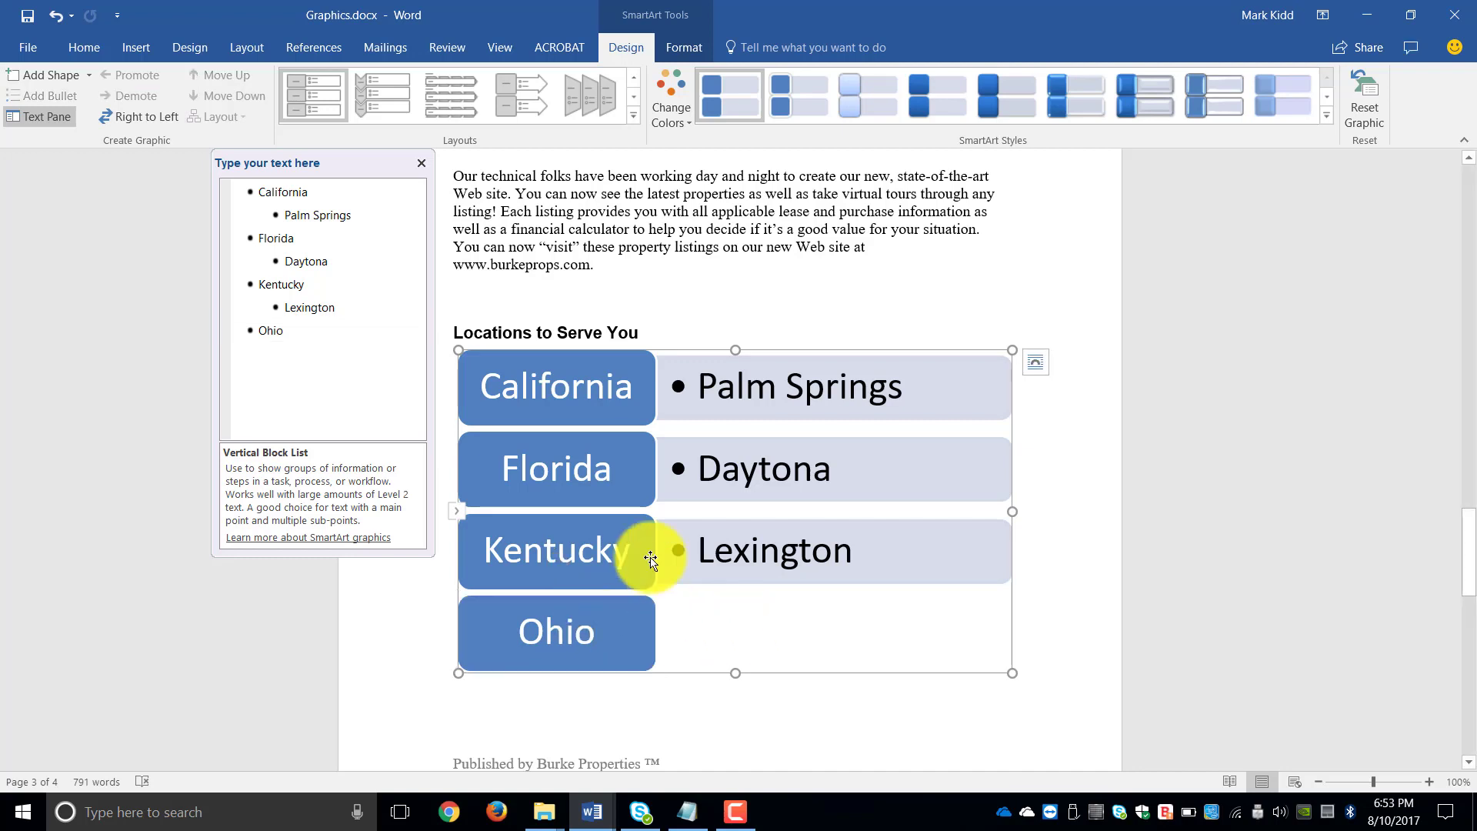
- Add a sub-bullet reading Cleveland under Ohio in the SmartArt graphic
left_click(329, 337)
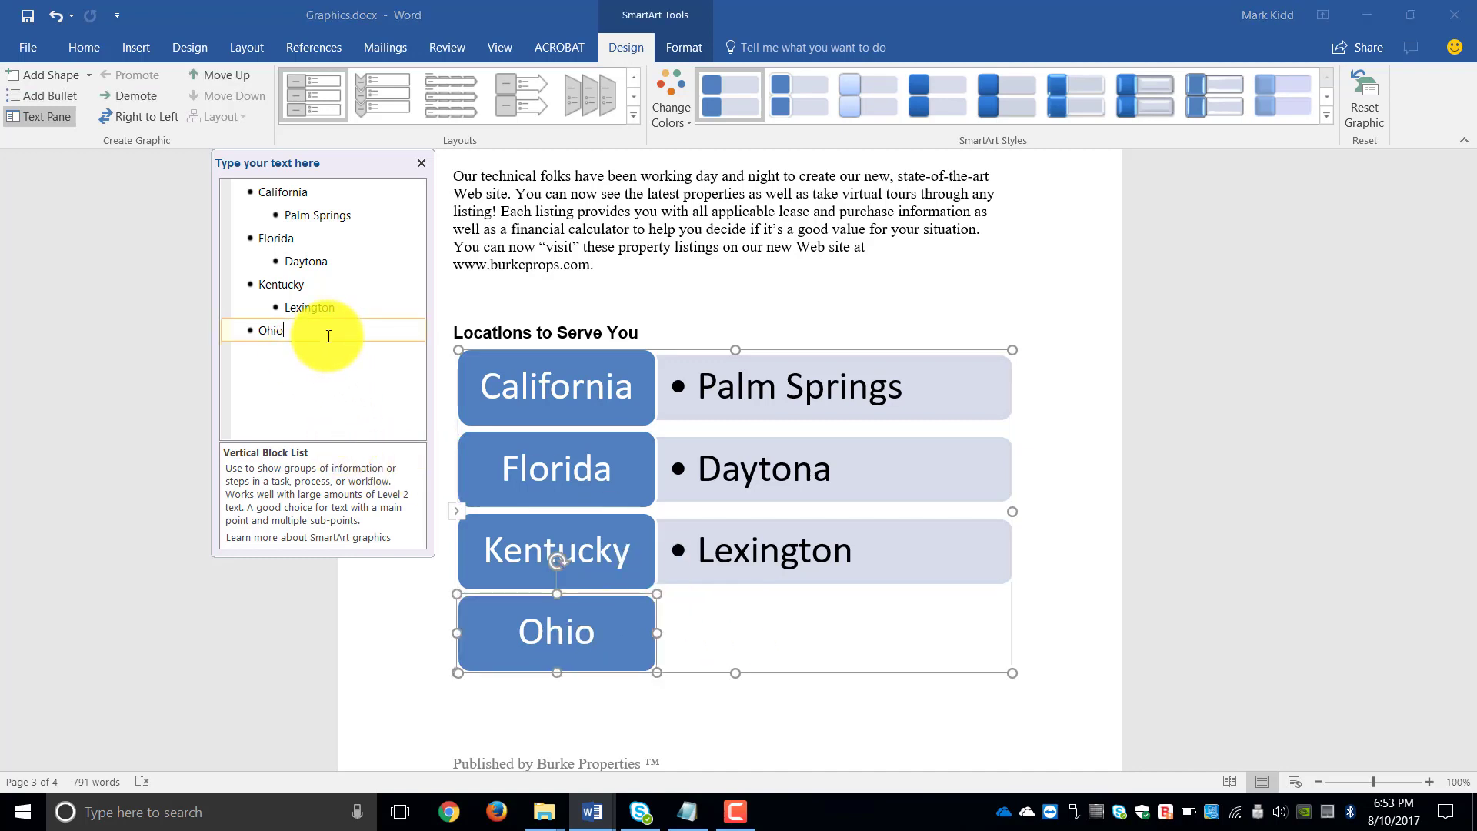
left_click(49, 100)
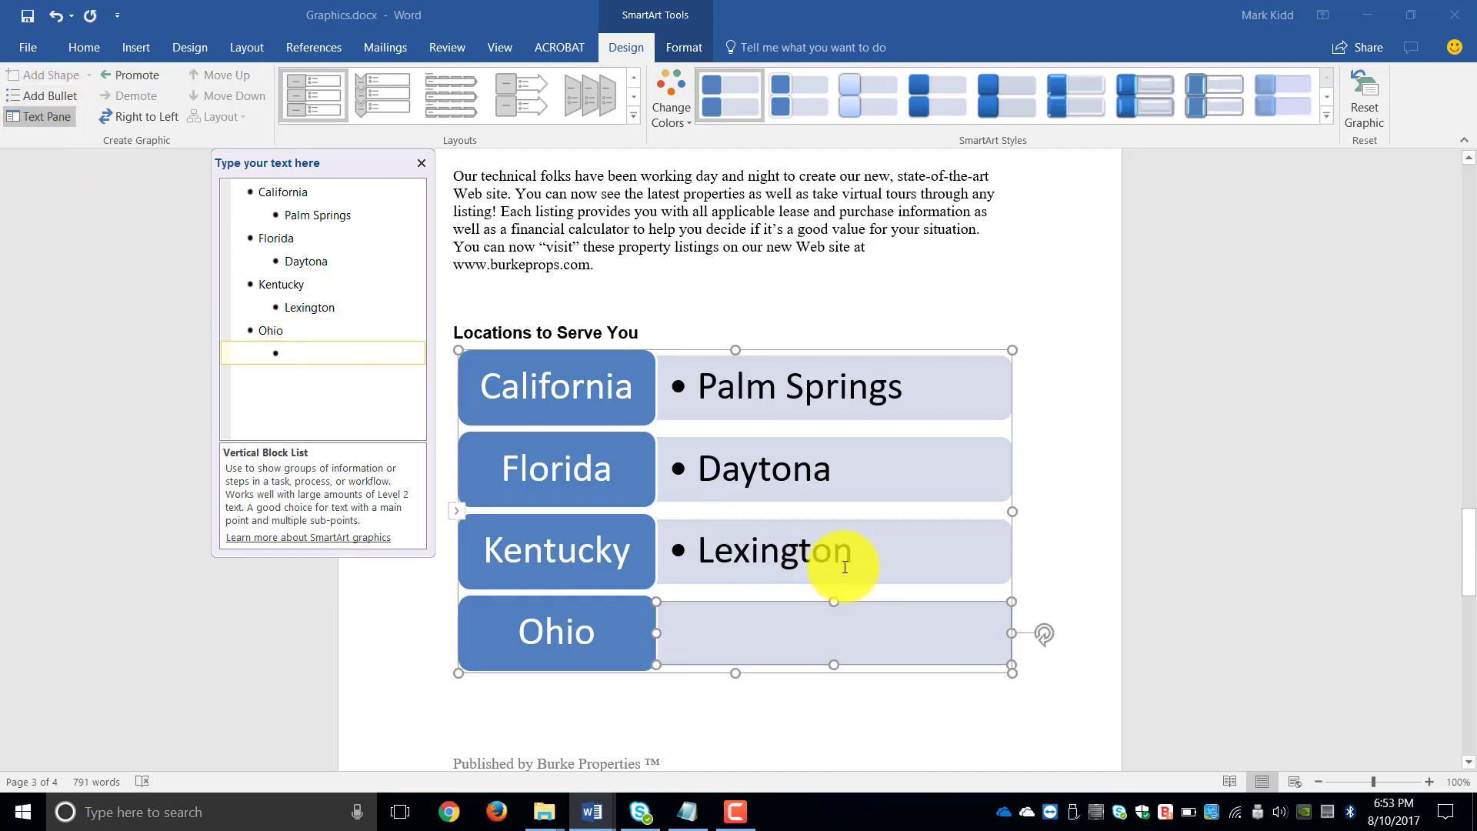
type("Cleveland")
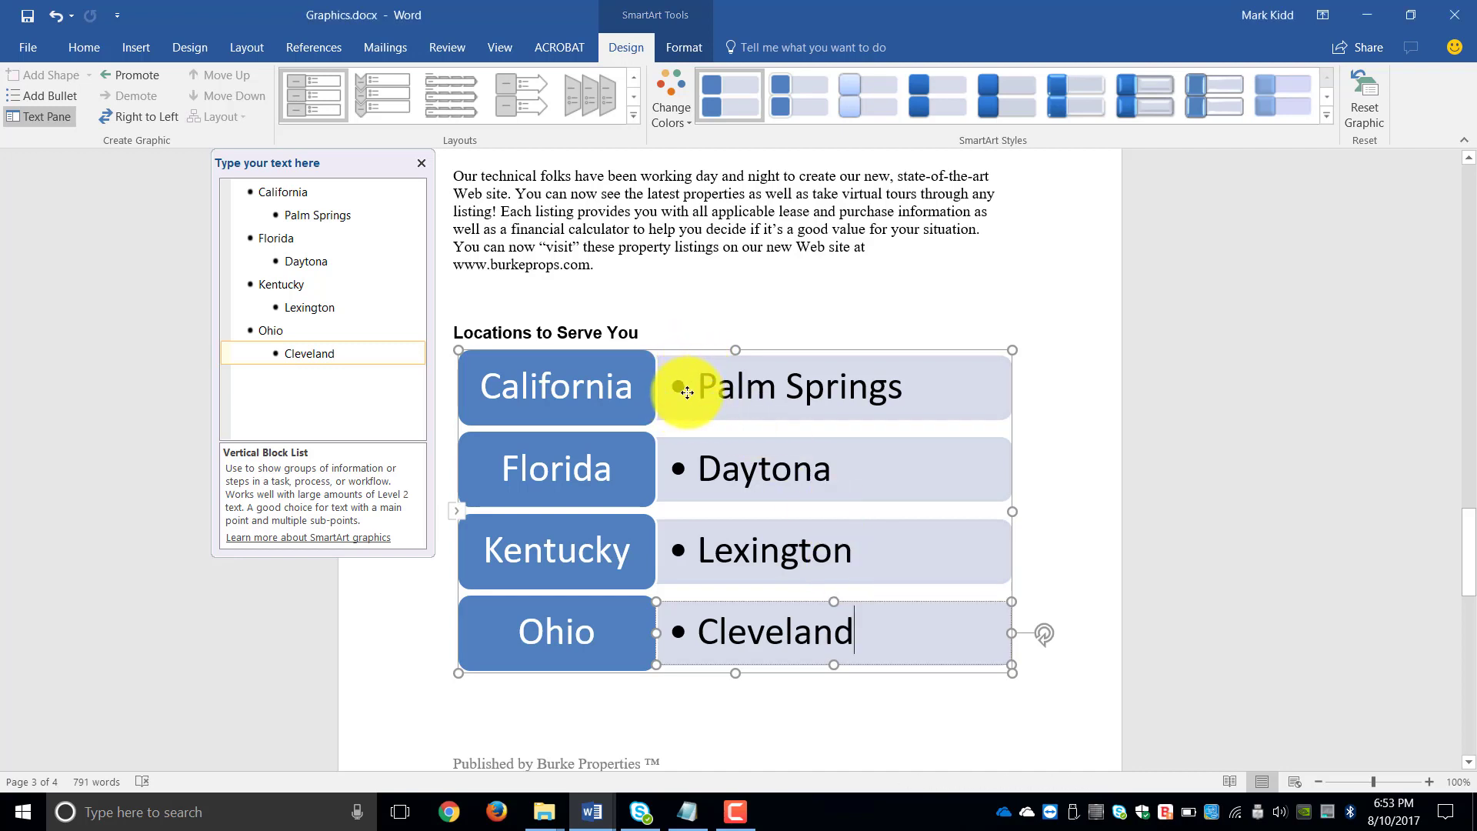
- Move the Kentucky shape up one position so that it precedes Florida in the SmartArt graphic
left_click(515, 359)
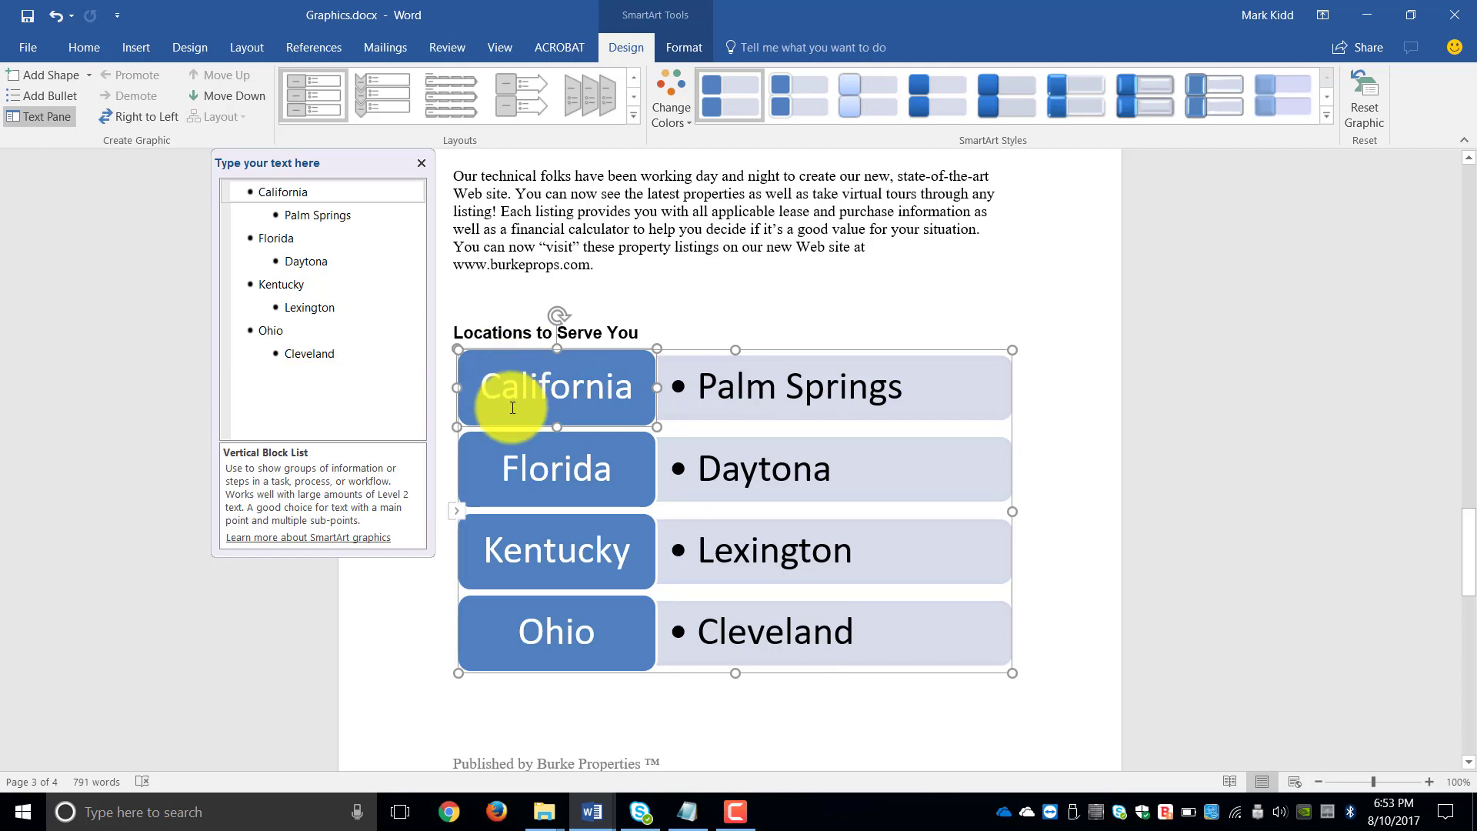
left_click(490, 523)
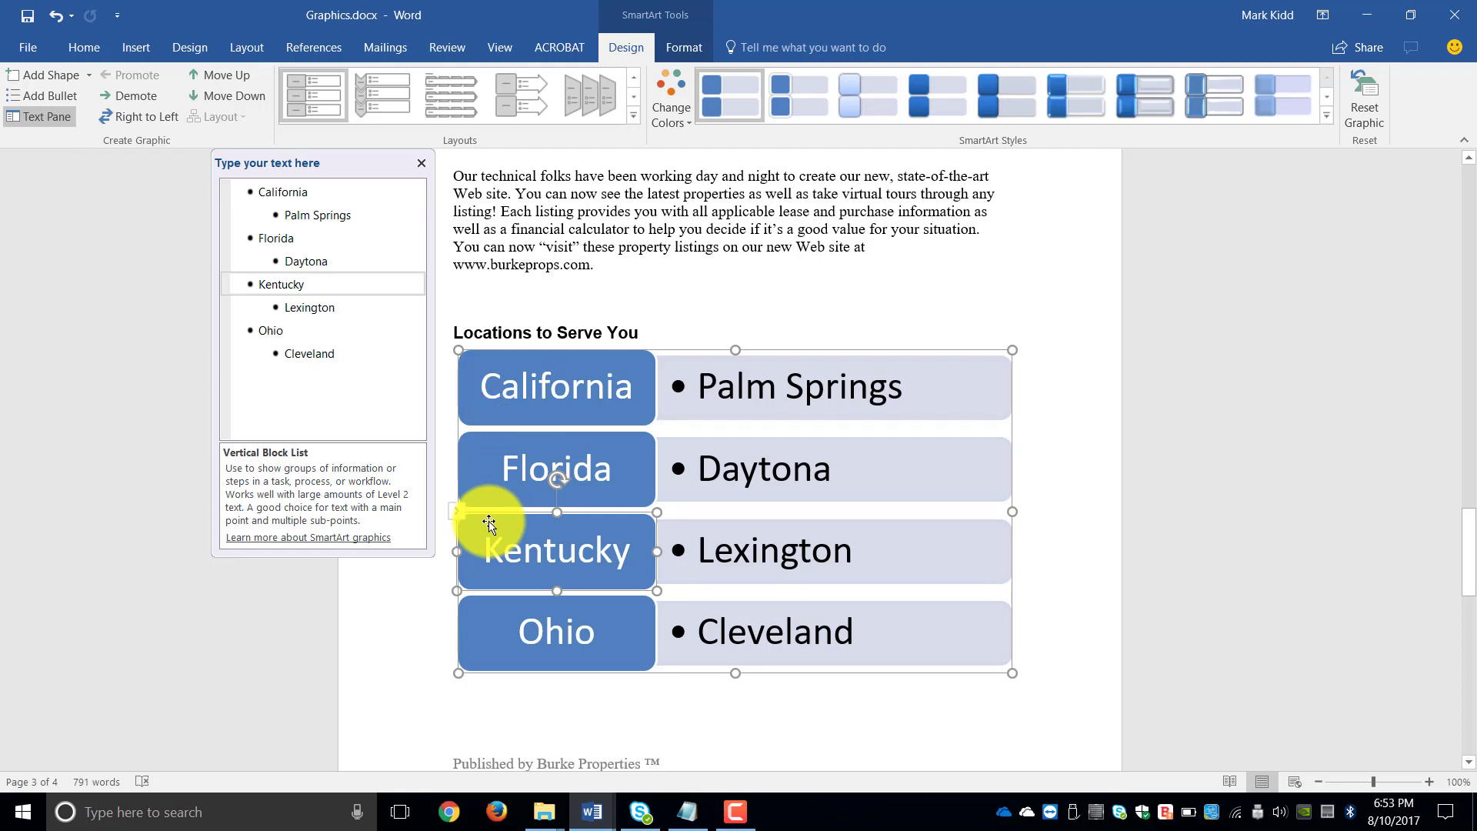
left_click(214, 76)
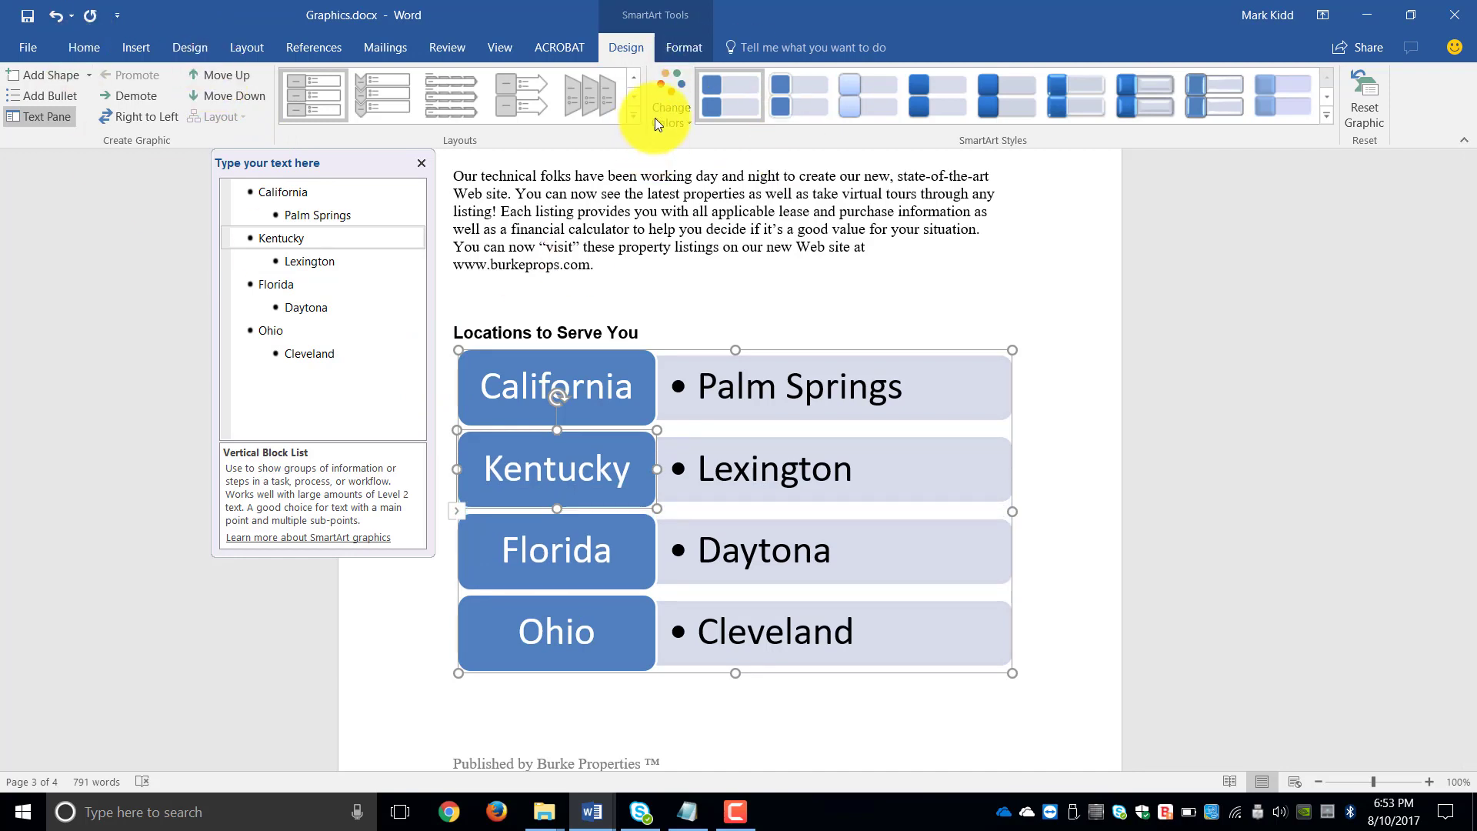
- Recolor the SmartArt graphic with the first Colorful variation, apply the third 3-D style, and deselect the graphic
left_click(685, 116)
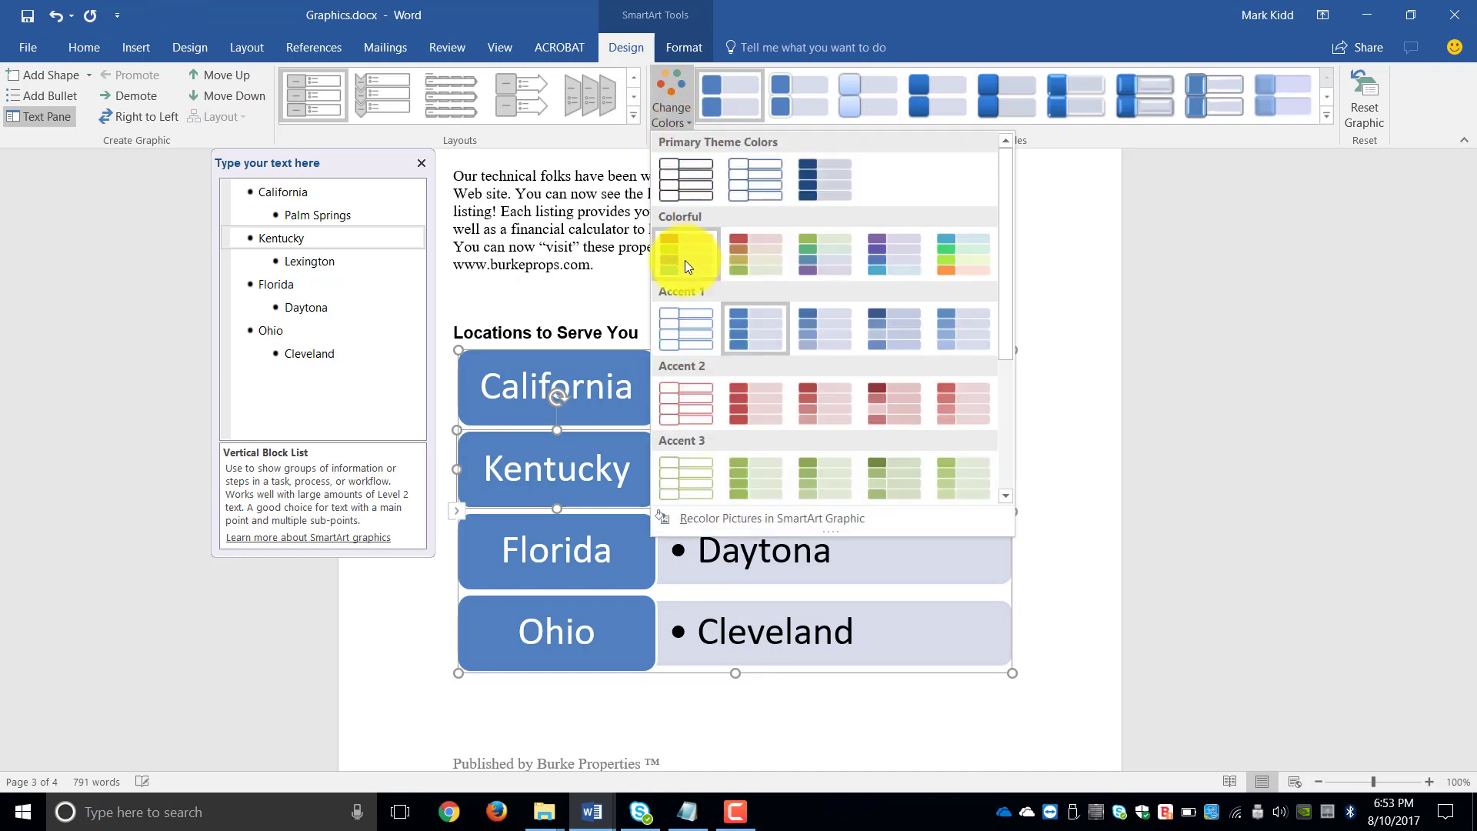
key("Escape")
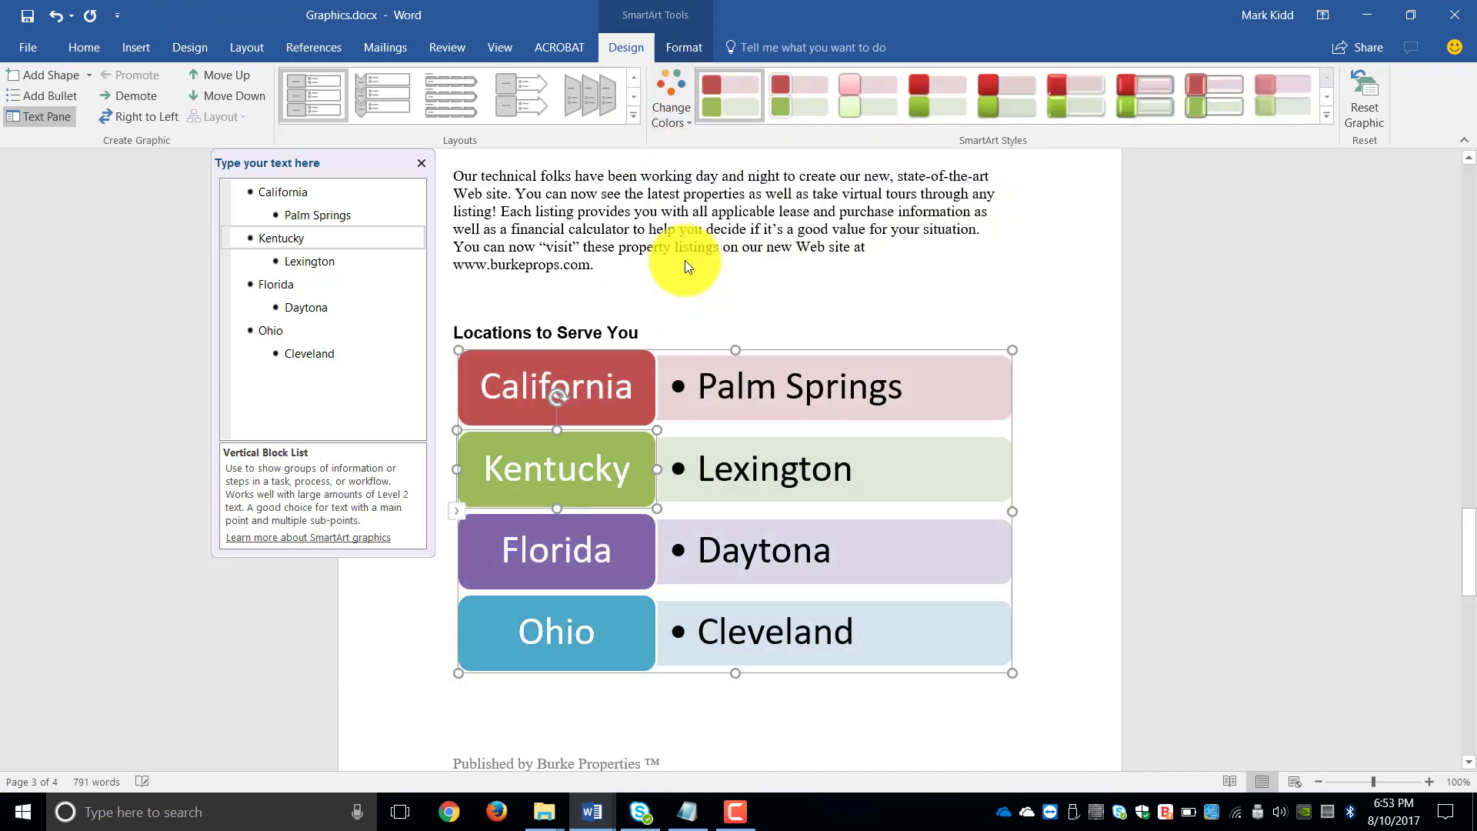
left_click(1329, 116)
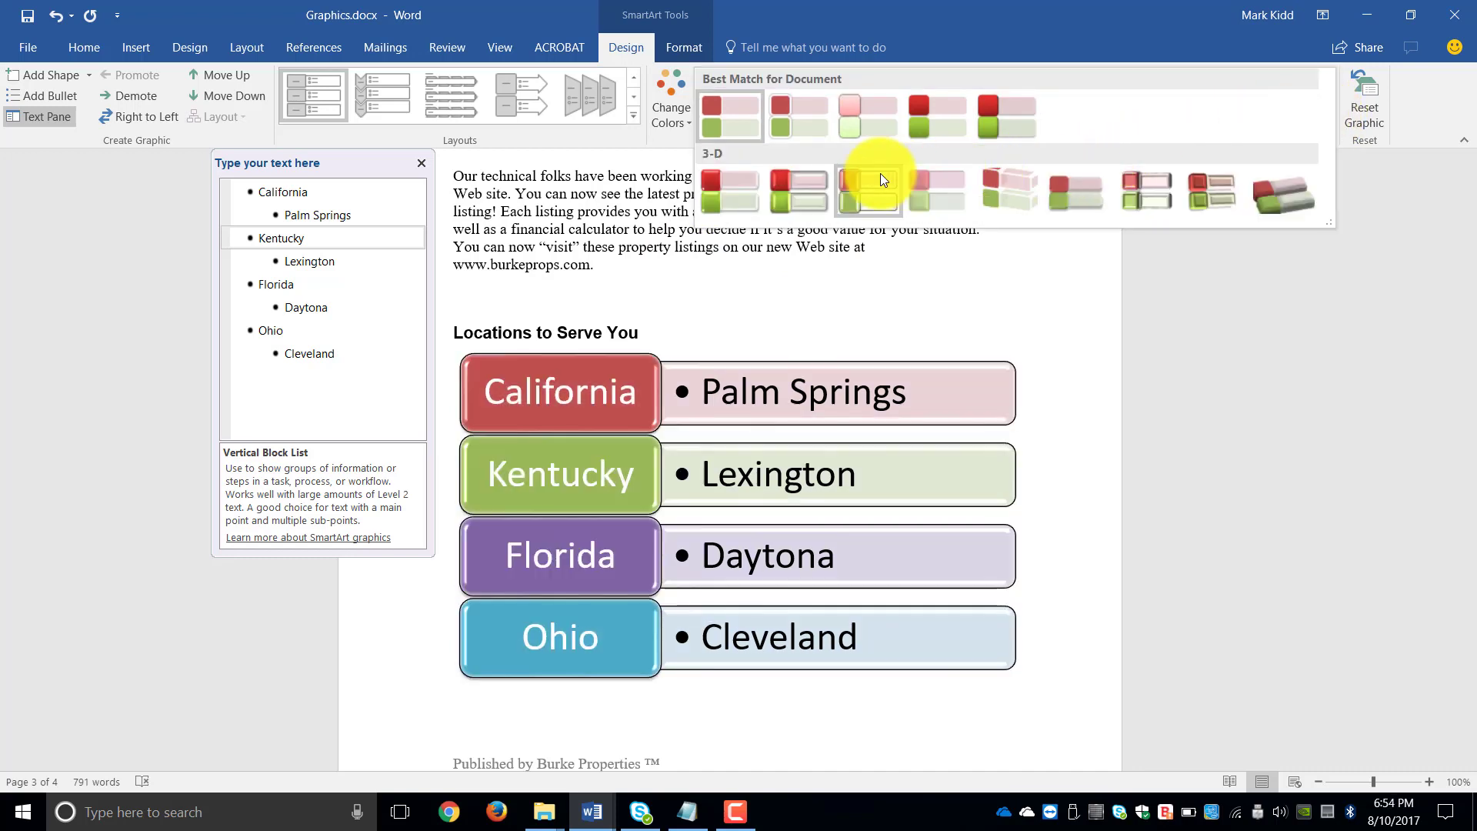
left_click(882, 179)
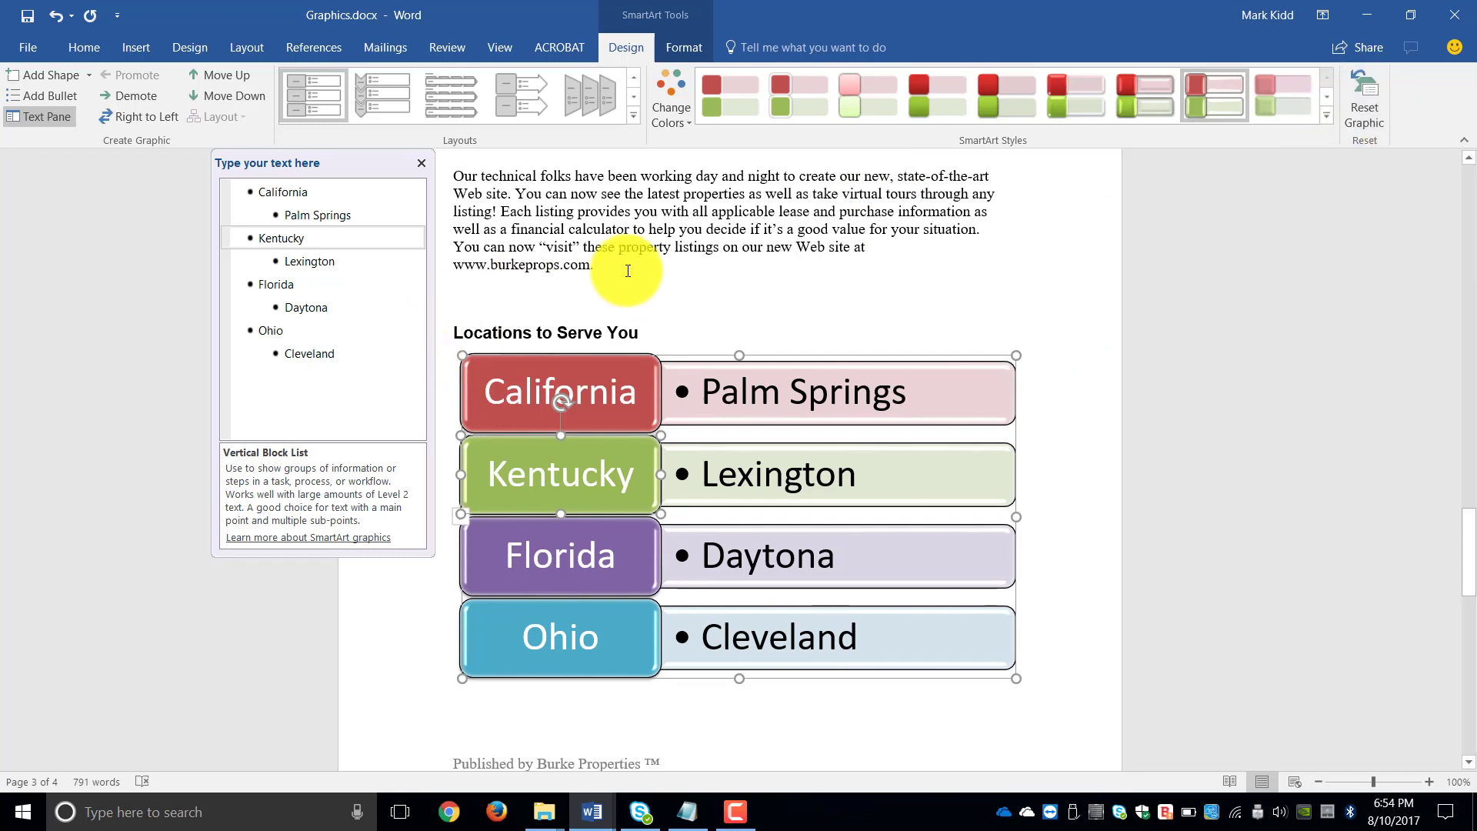
left_click(703, 254)
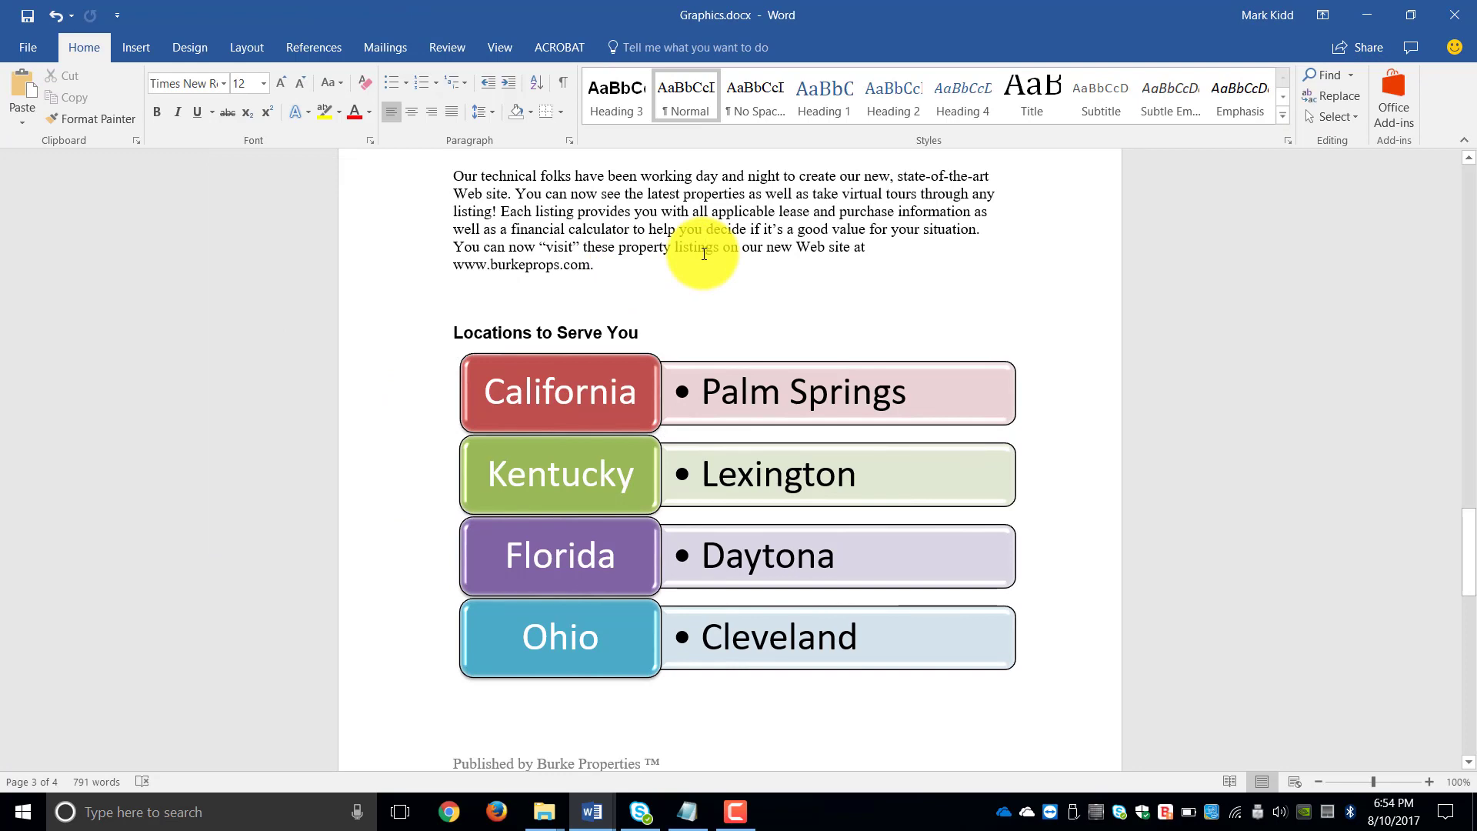
left_click(1468, 762)
left_click(1468, 763)
left_click(1468, 763)
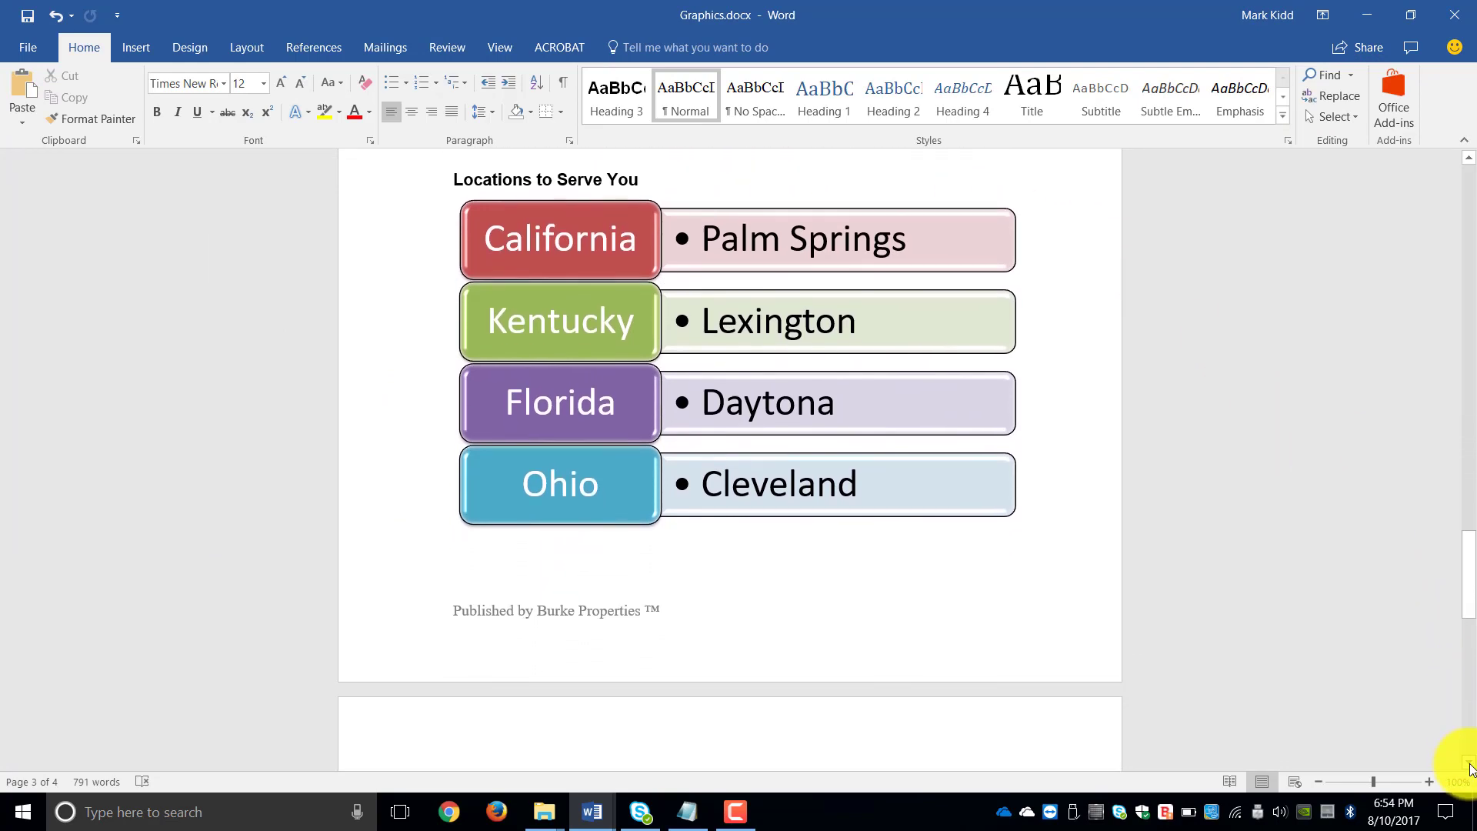